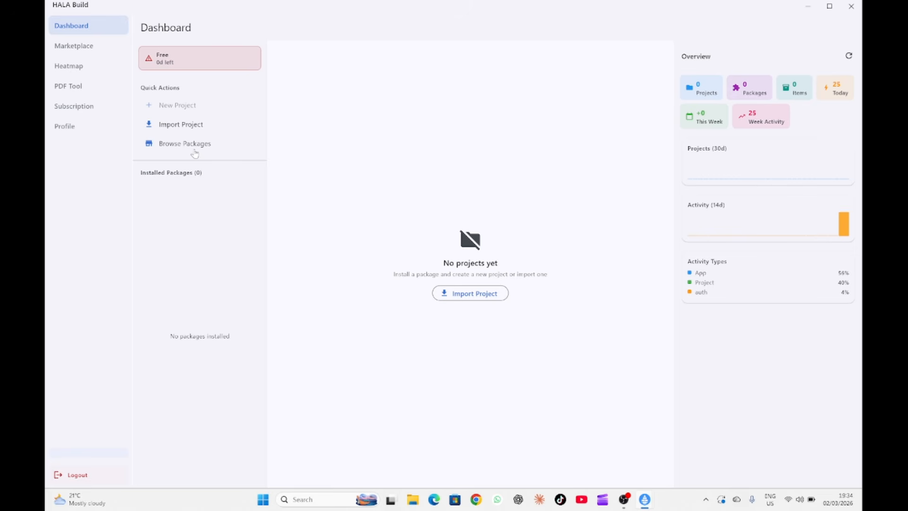
Install the Cost Management Building Works package from the marketplace.
click(88, 47)
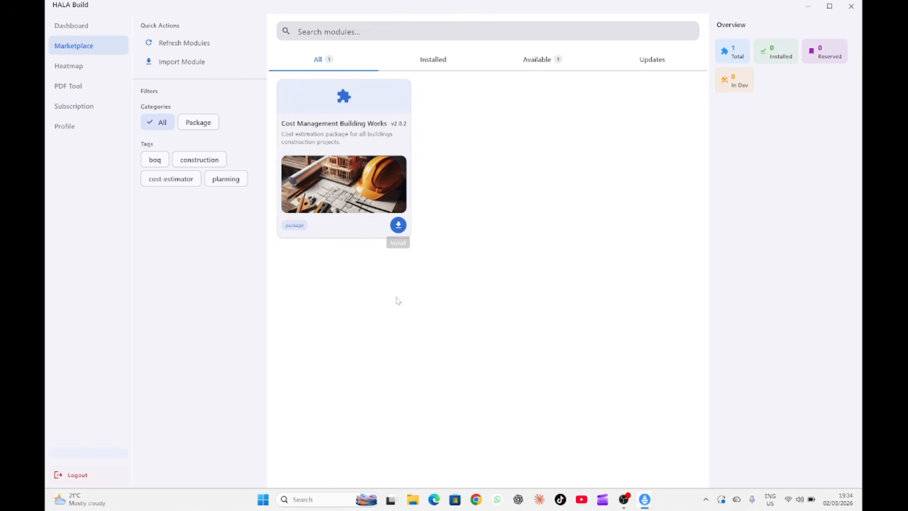
click(398, 226)
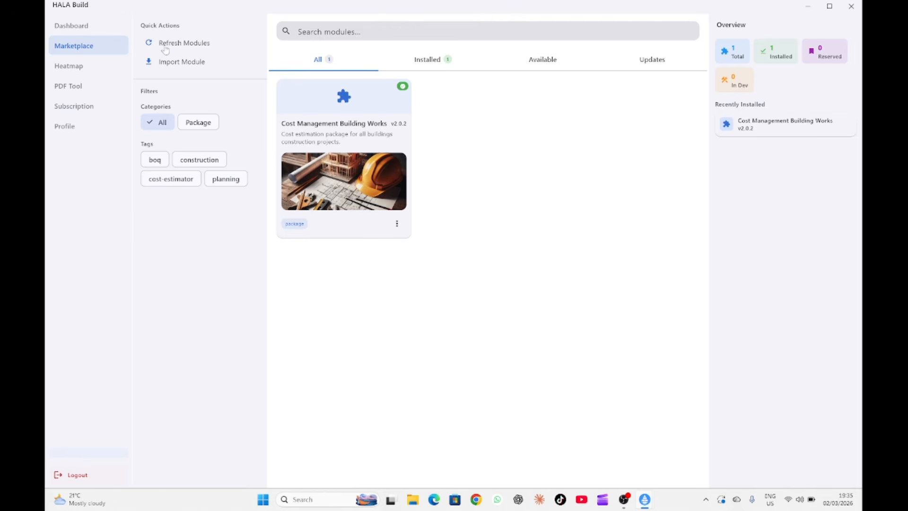
Create a new project named Uyole Project from the Cost Management Building Works package, without a cover page.
click(86, 32)
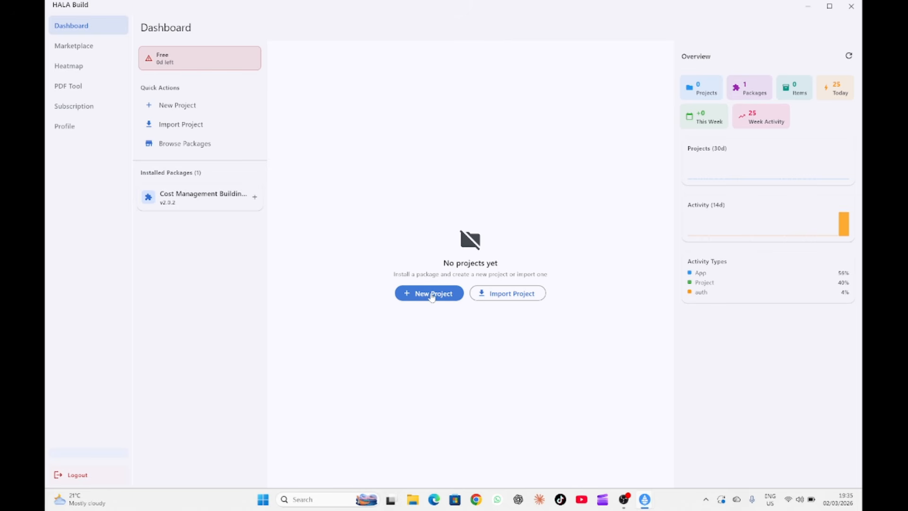
click(177, 106)
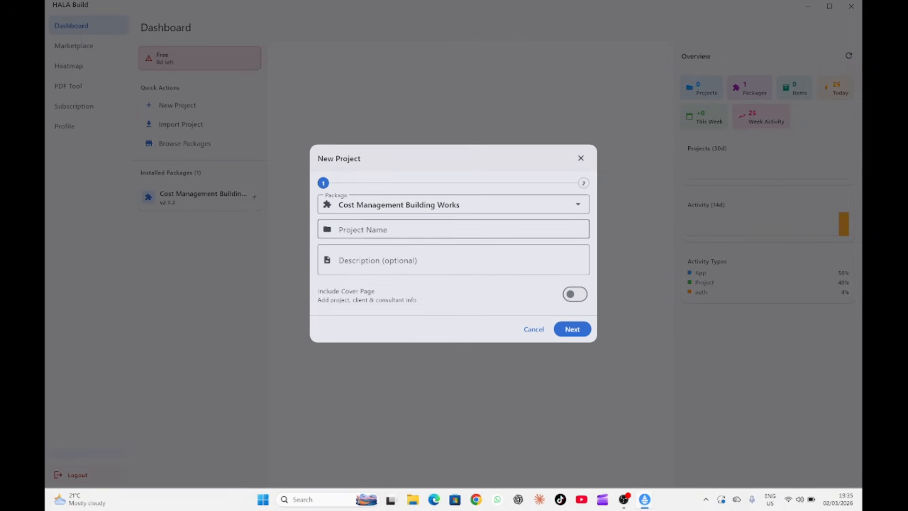
click(452, 230)
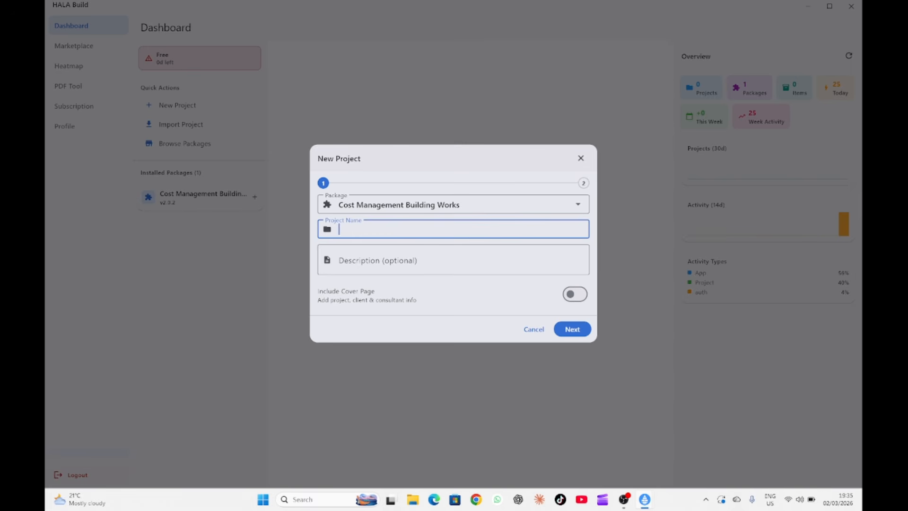
text(Uyole Project)
click(573, 329)
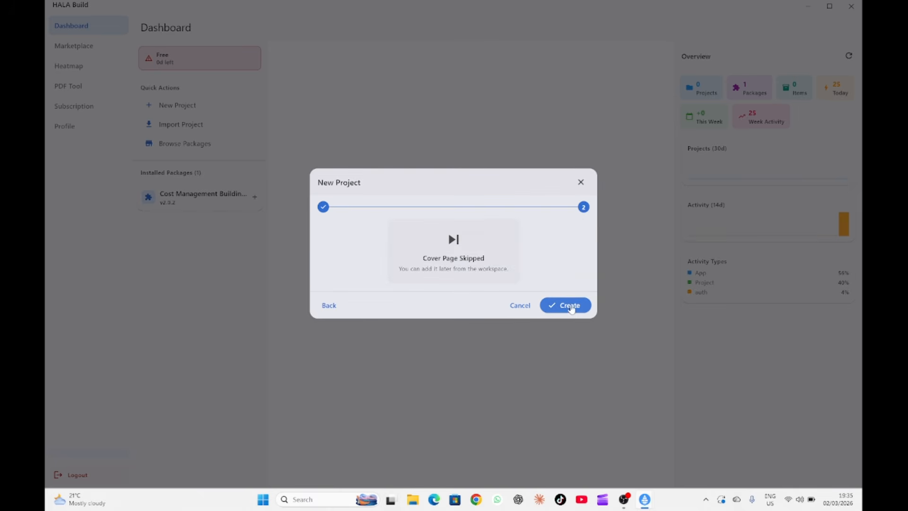
click(570, 305)
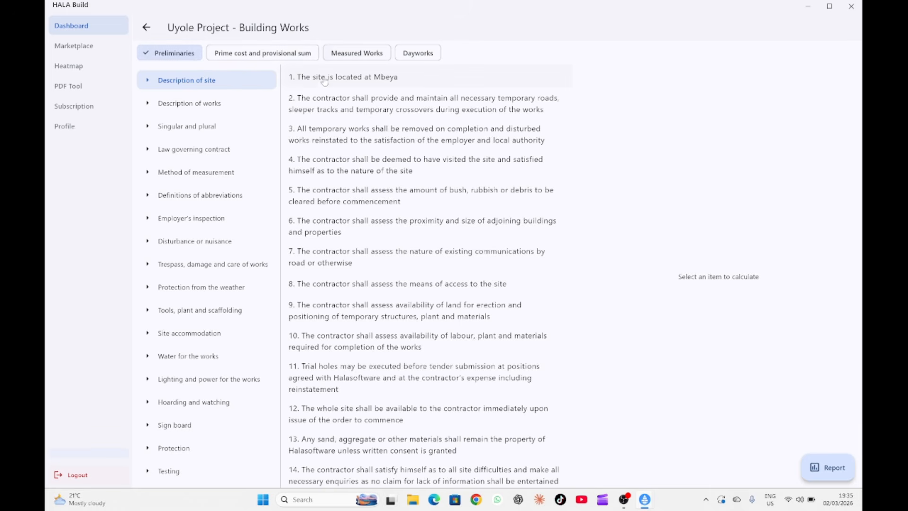
Review the project's prime cost and provisional sum, measured works and dayworks items, ending on measured works.
click(248, 54)
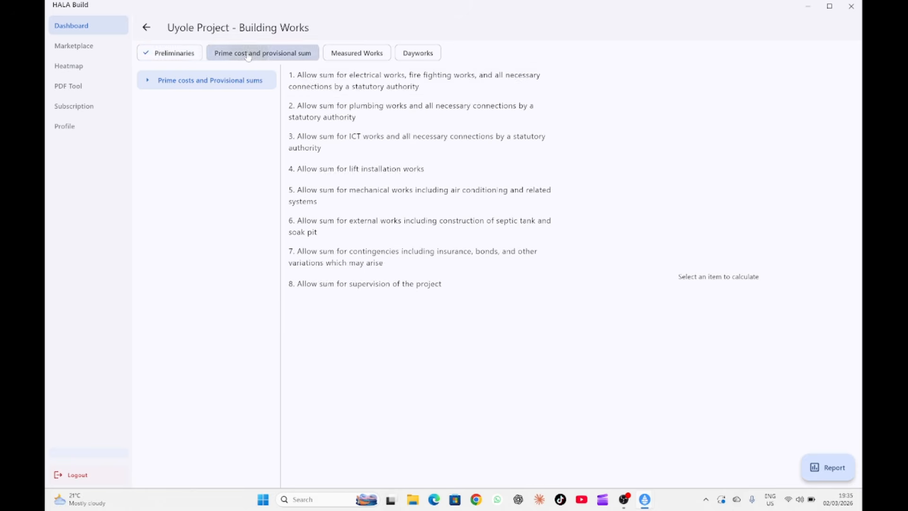
click(354, 56)
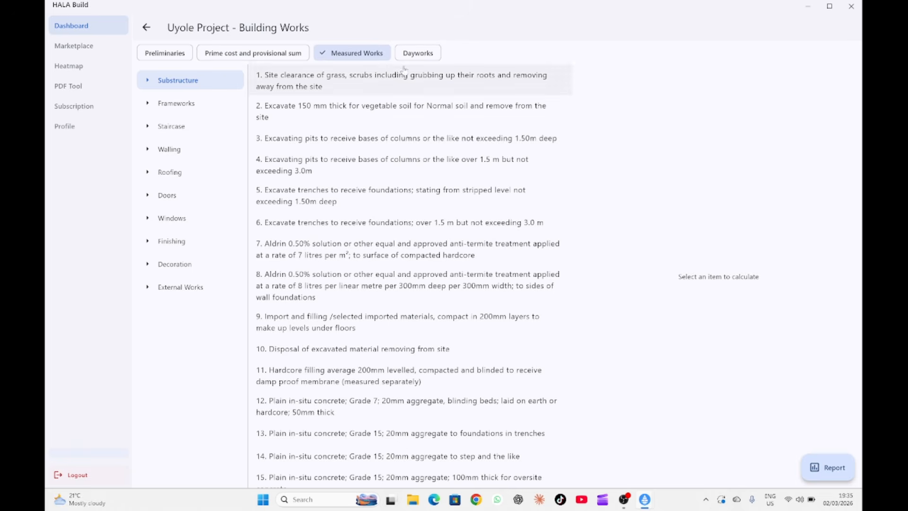
click(423, 55)
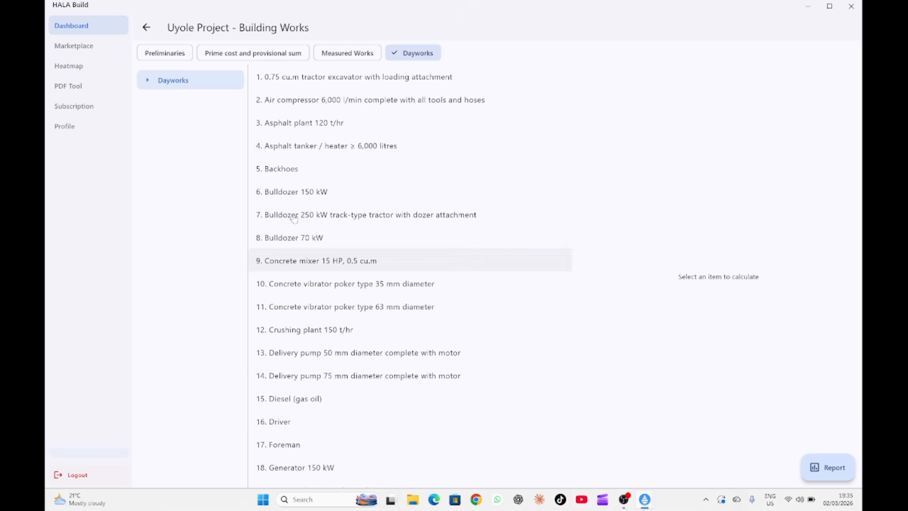
click(348, 53)
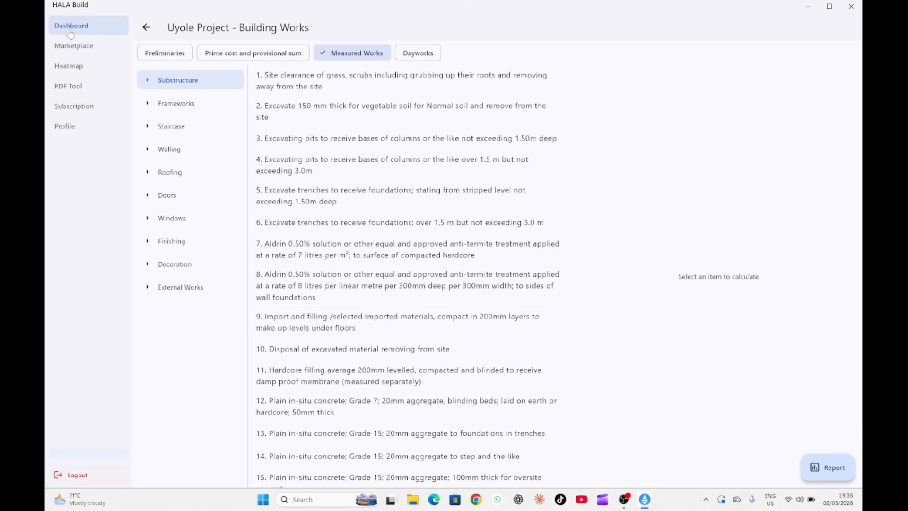
Expand Uyole Project in the PDF tool and start importing a PDF into it.
click(71, 90)
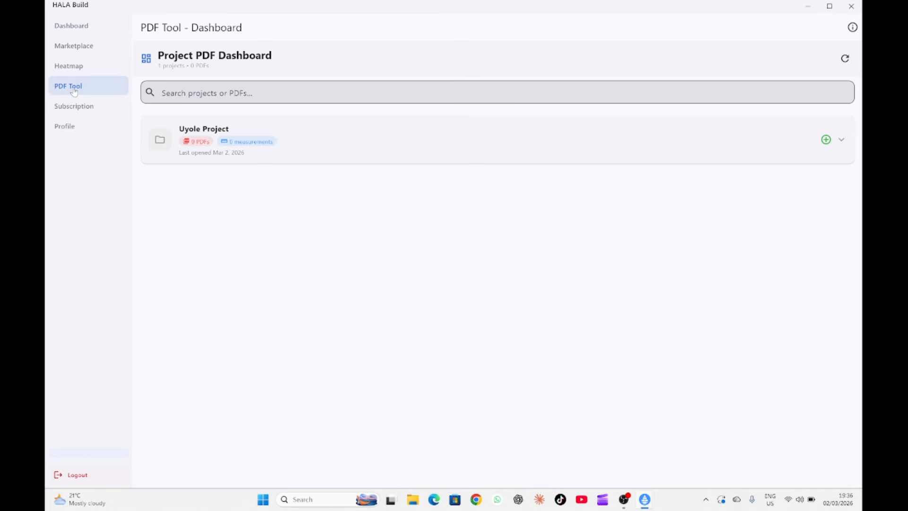
click(230, 147)
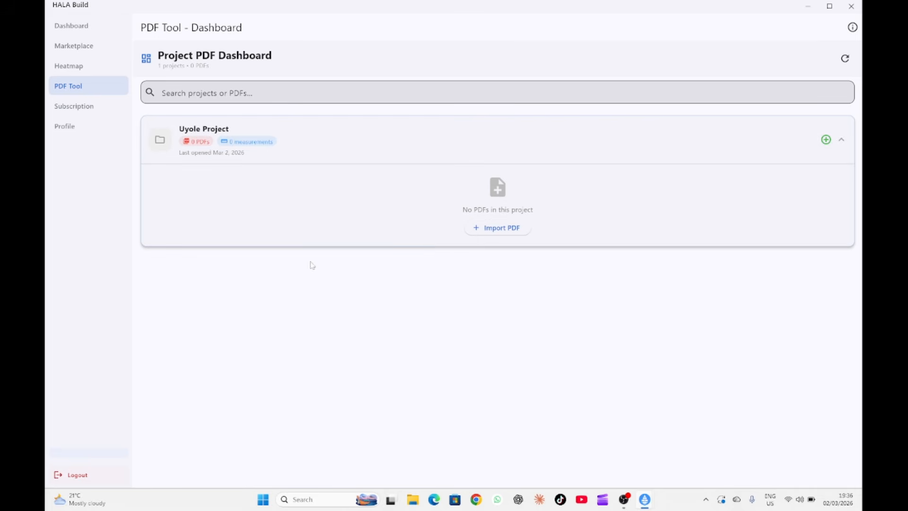
click(498, 229)
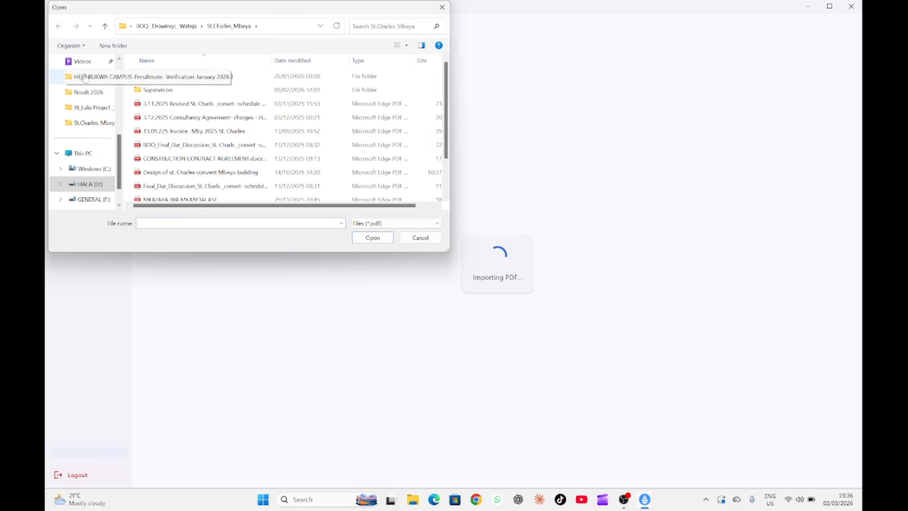
Browse from the desktop through HALA Consultancy Services and BOQ_Drawings_Wateja to the St.Charles_Mbeya folder.
scroll(92, 133, down, 1)
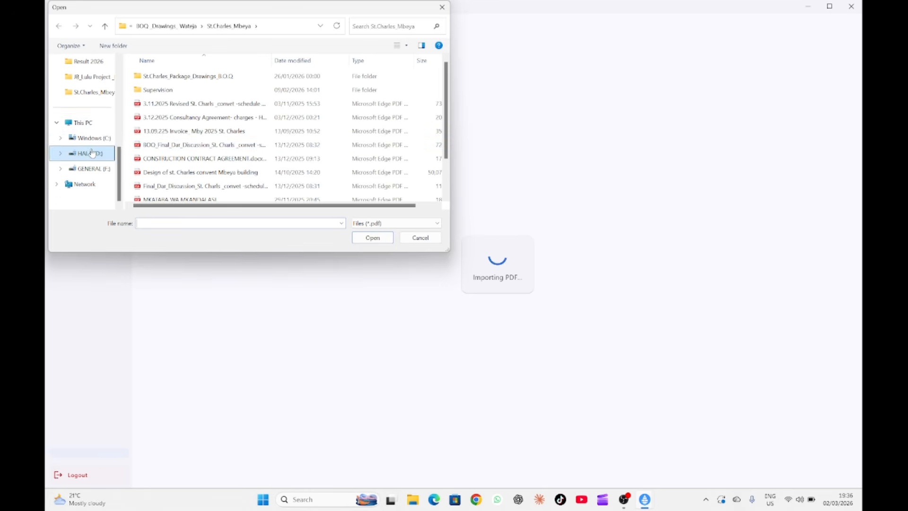
scroll(90, 142, up, 3)
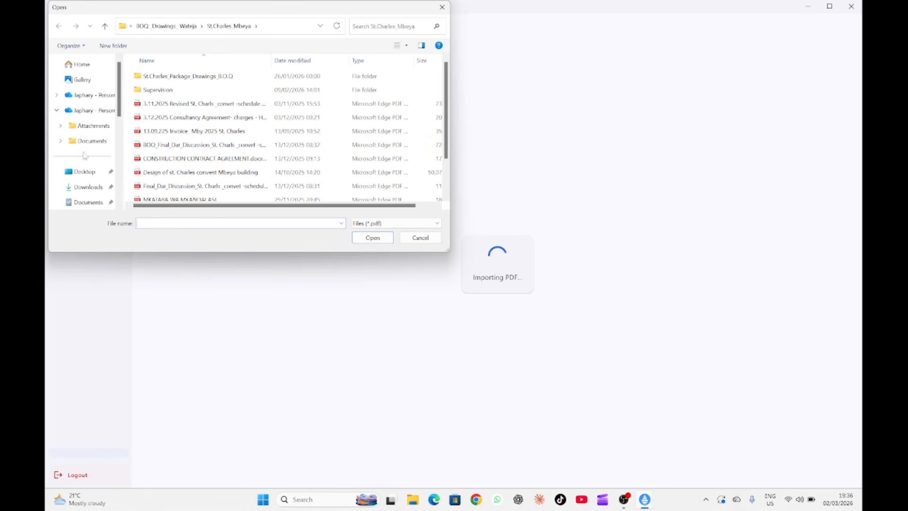
click(85, 172)
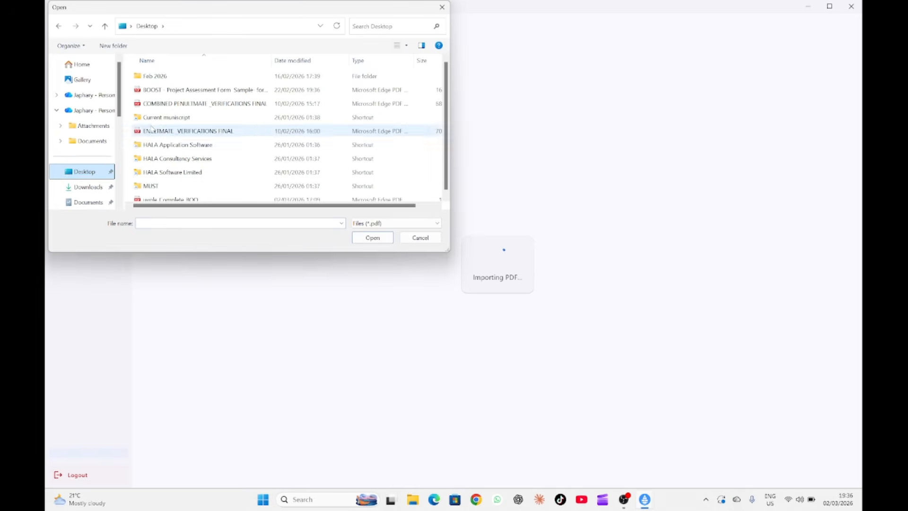
click(169, 161)
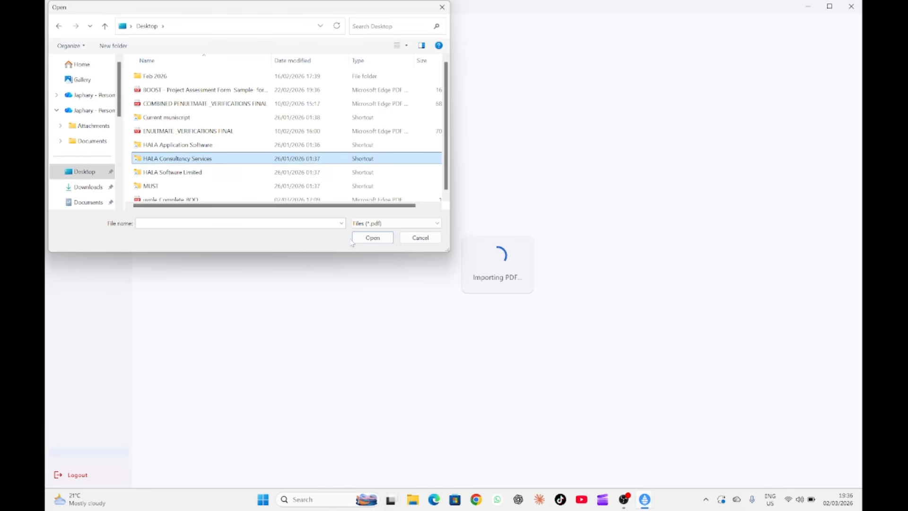
click(365, 243)
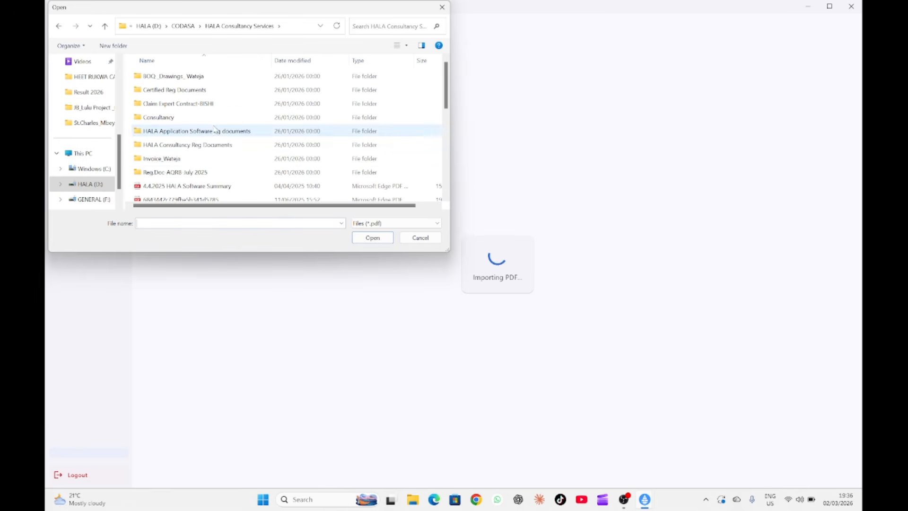
click(166, 77)
click(373, 238)
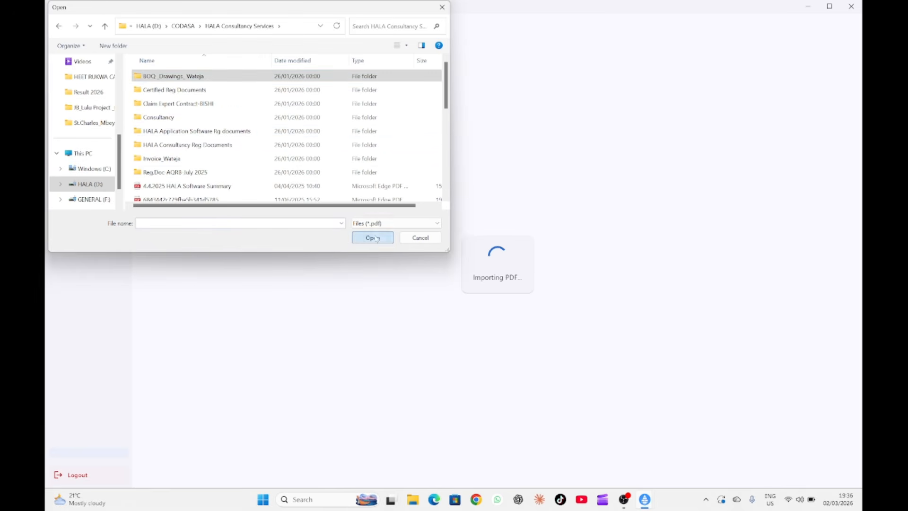
scroll(169, 96, down, 3)
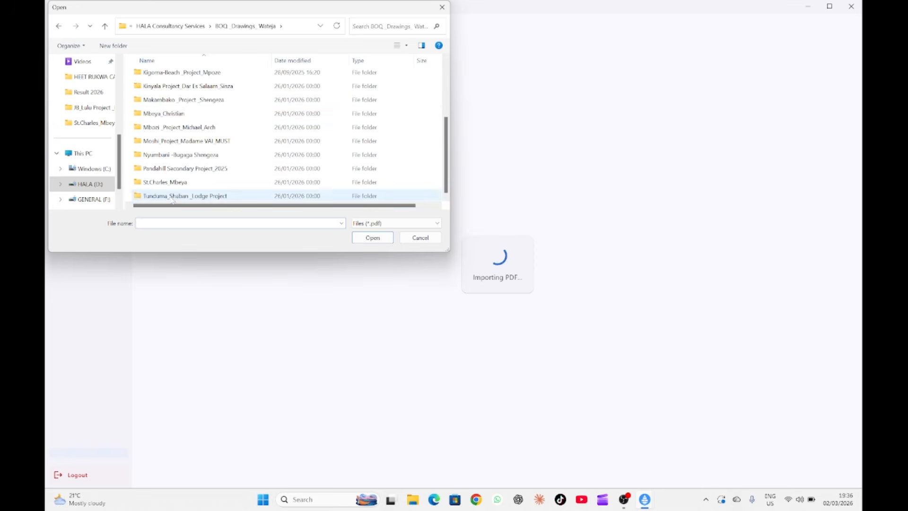
click(176, 183)
click(383, 240)
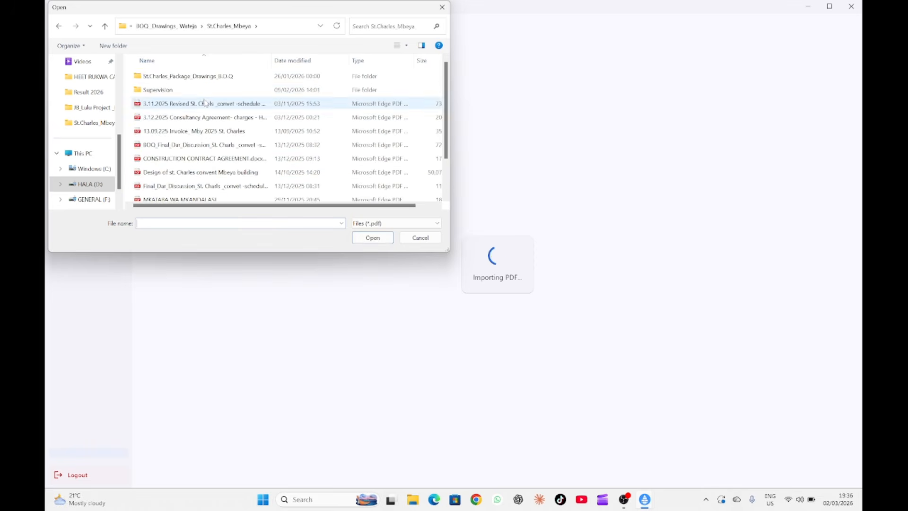
Import the ST CHARLES STRUCTURAL DRAWINGS file from the St.Charles_Mbeya folder into the project.
click(178, 77)
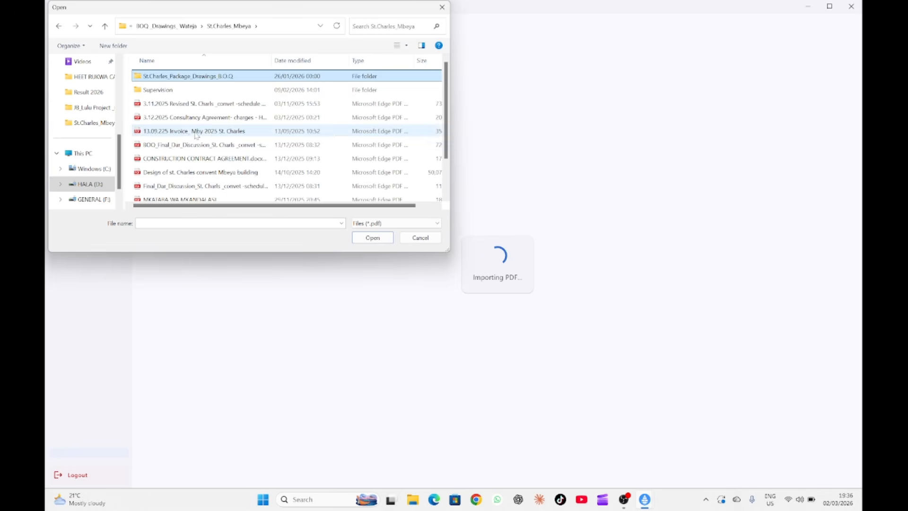
scroll(203, 151, down, 1)
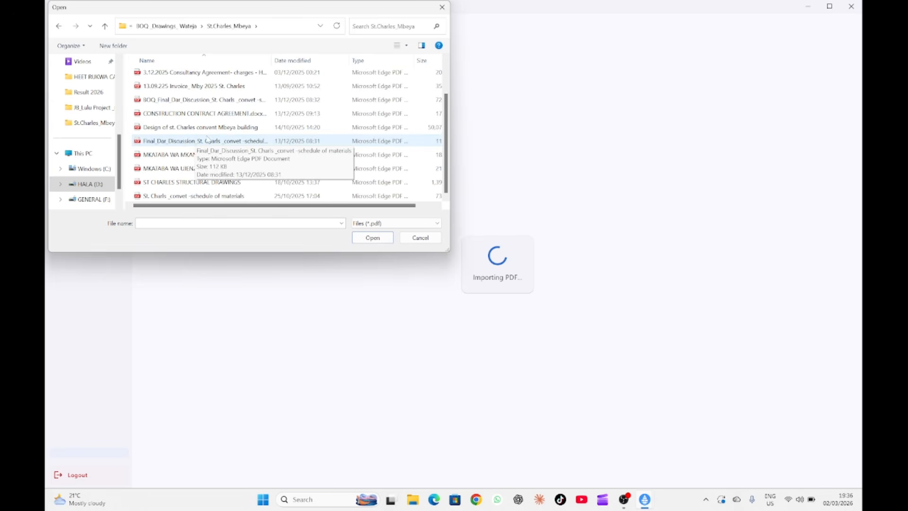
click(197, 183)
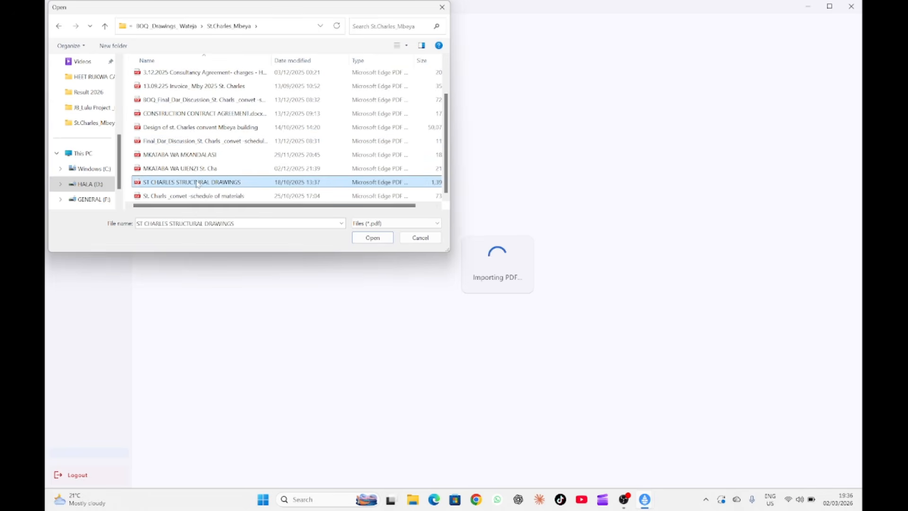
click(368, 238)
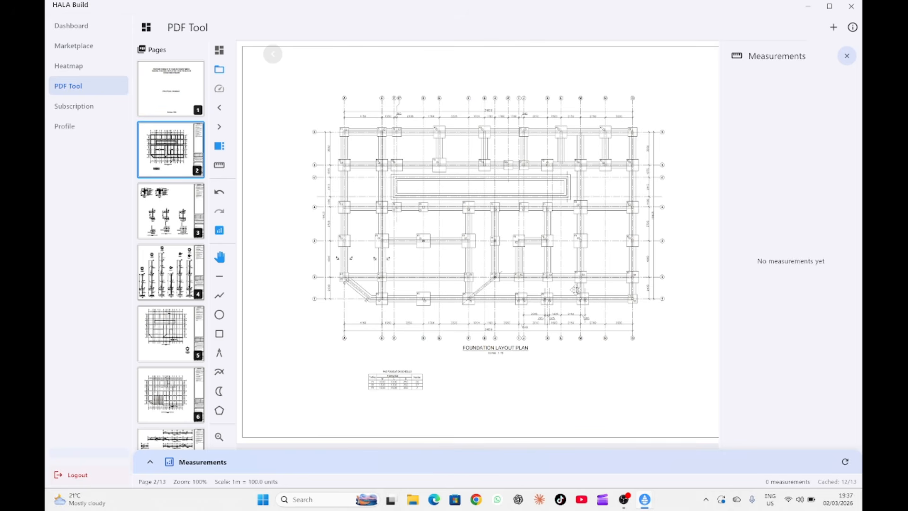
Check the cover page, then examine the foundation layout plan around the 4150 dimension between gridlines A and B.
click(219, 107)
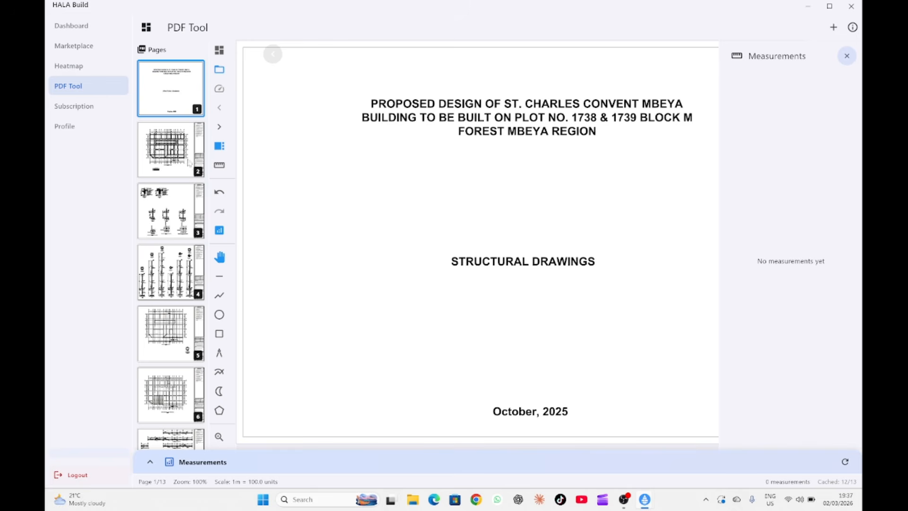
click(177, 145)
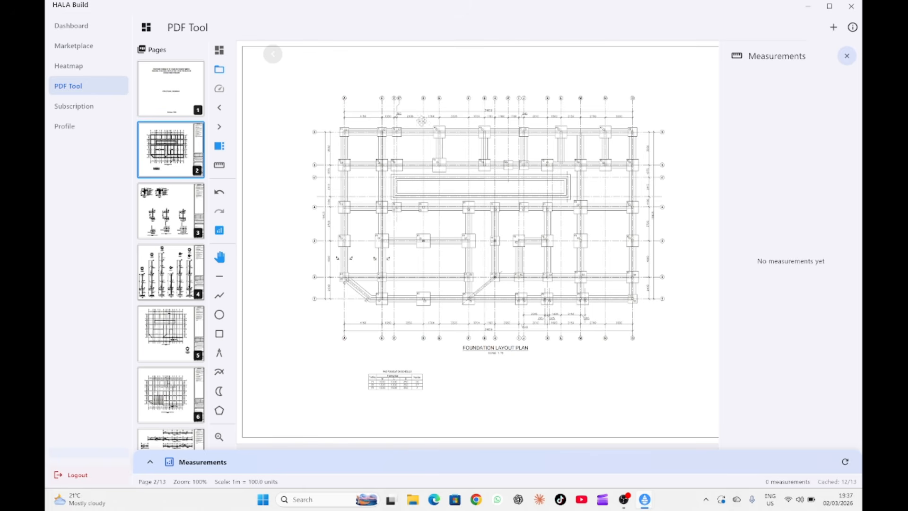
scroll(434, 125, up, 5)
scroll(471, 168, down, 5)
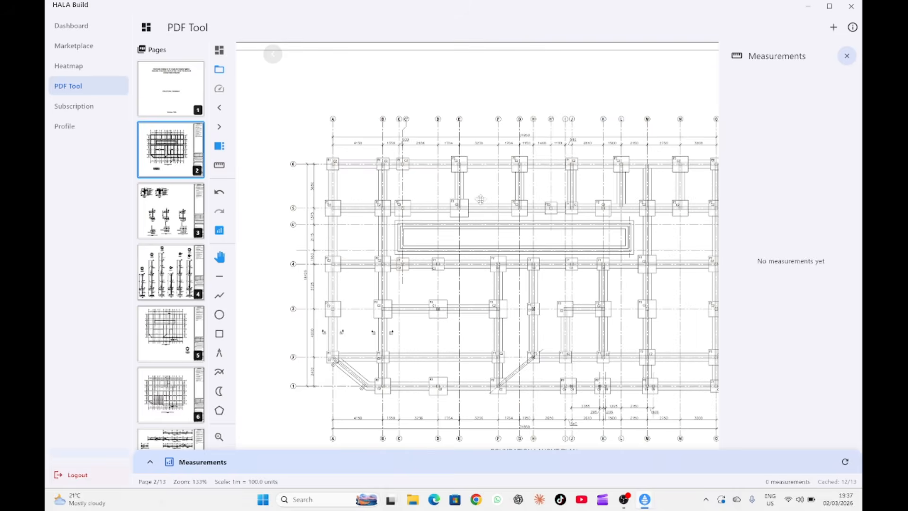
scroll(459, 142, up, 4)
scroll(456, 185, up, 6)
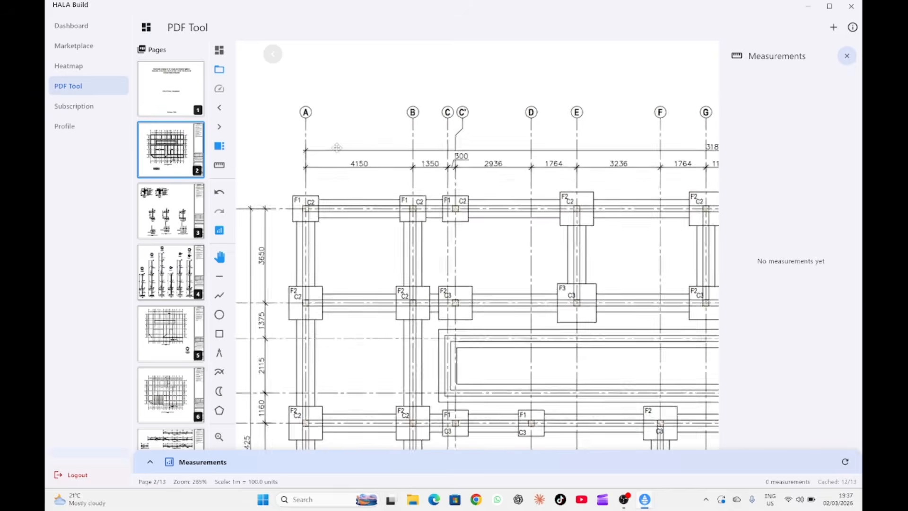
scroll(431, 181, up, 2)
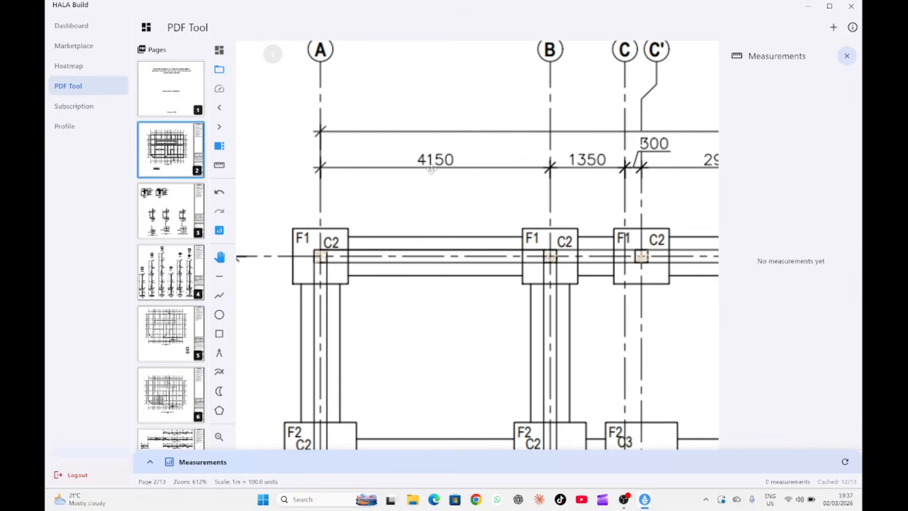
scroll(433, 168, down, 3)
scroll(437, 166, up, 2)
scroll(438, 165, up, 2)
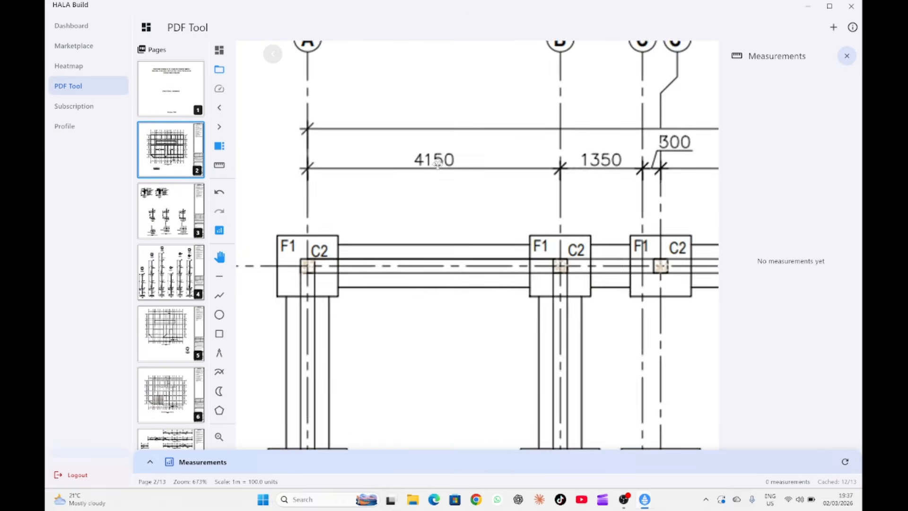
scroll(439, 162, down, 2)
scroll(438, 160, down, 1)
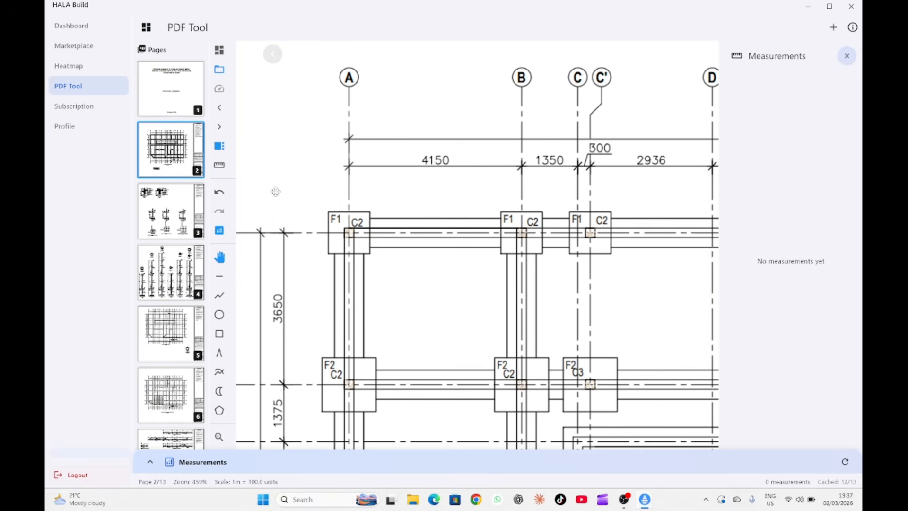
Calibrate the drawing scale by tracing the 4150 dimension between gridlines A and B and setting its real distance to 4.15 meters.
click(219, 166)
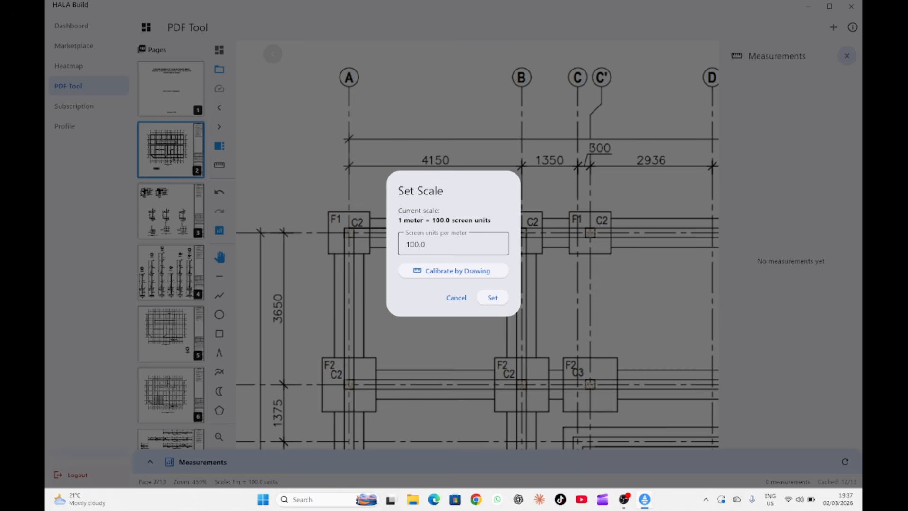
click(445, 273)
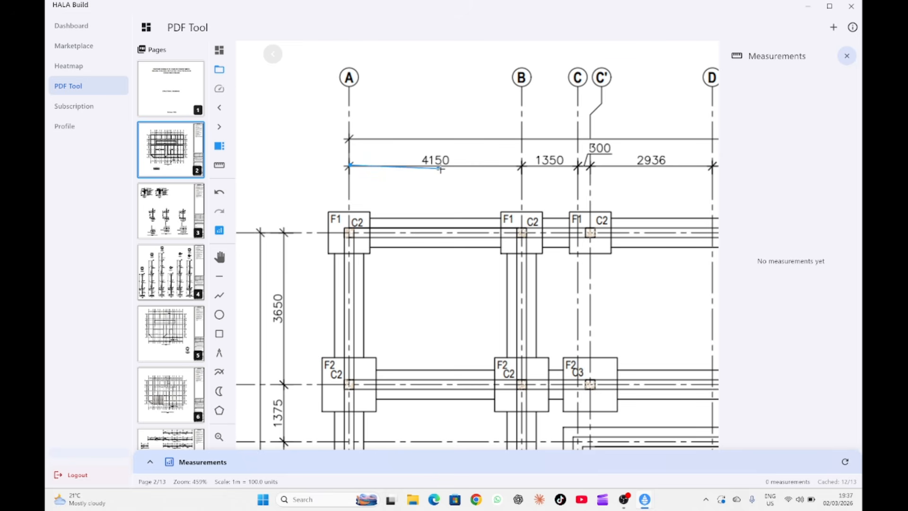
click(521, 166)
click(521, 166)
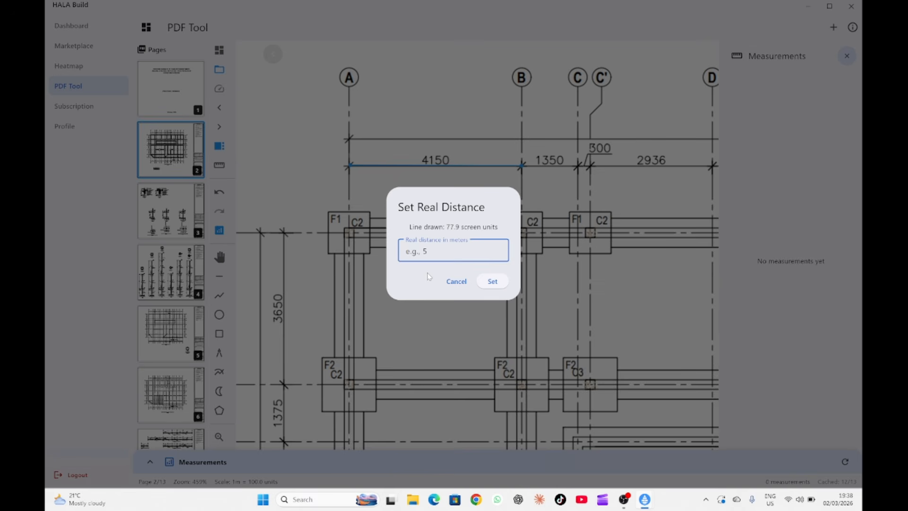
text(4.15)
click(492, 281)
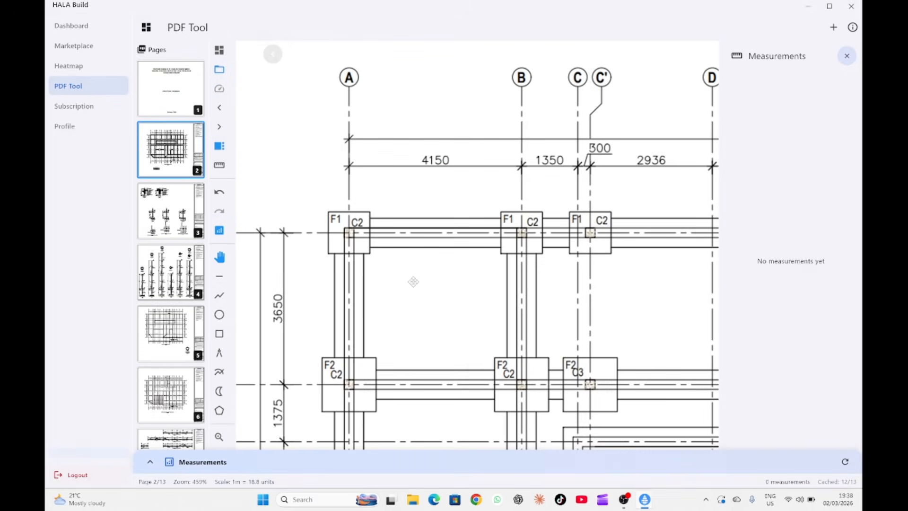
Examine the full extent of the foundation layout plan from gridline A to gridline O.
scroll(434, 236, down, 5)
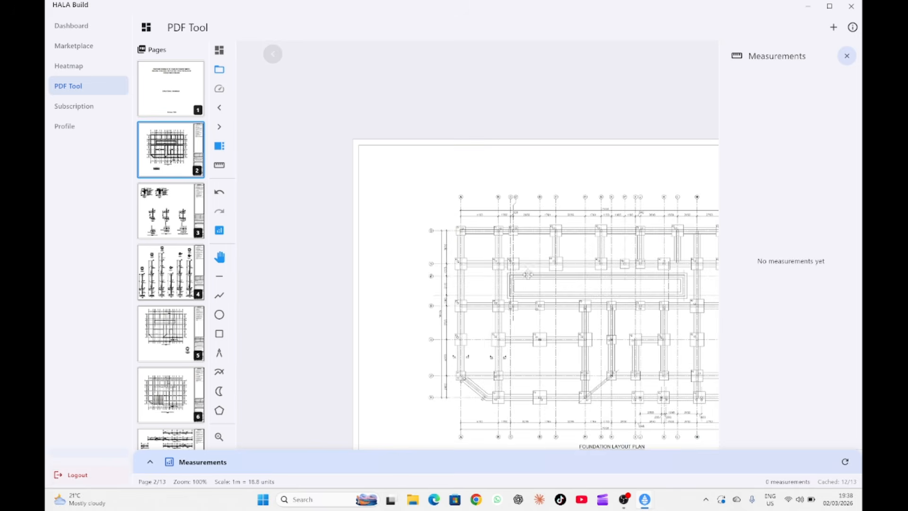
scroll(528, 275, down, 2)
scroll(477, 286, up, 5)
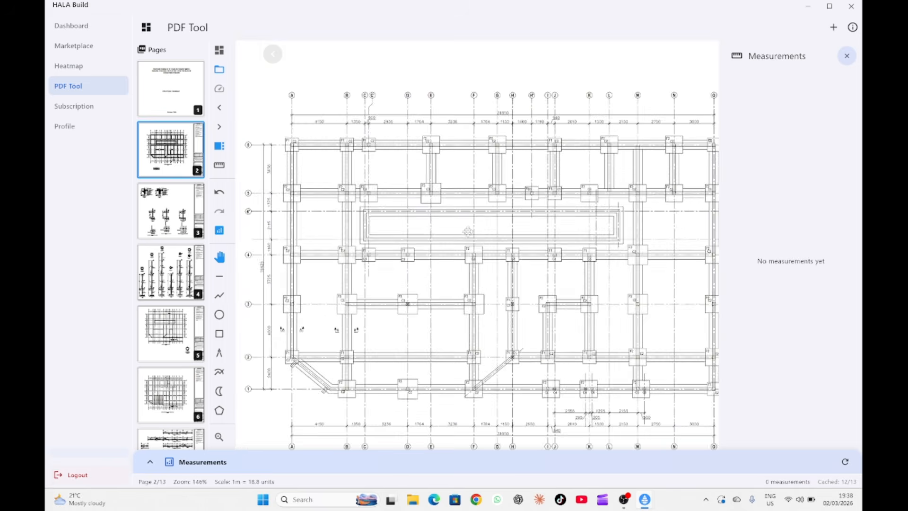
scroll(467, 231, down, 2)
scroll(459, 247, up, 2)
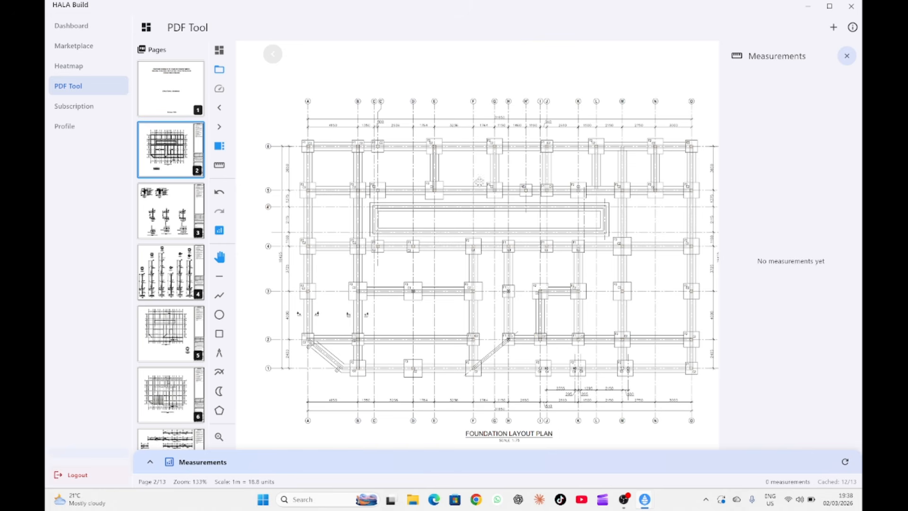
scroll(419, 192, down, 2)
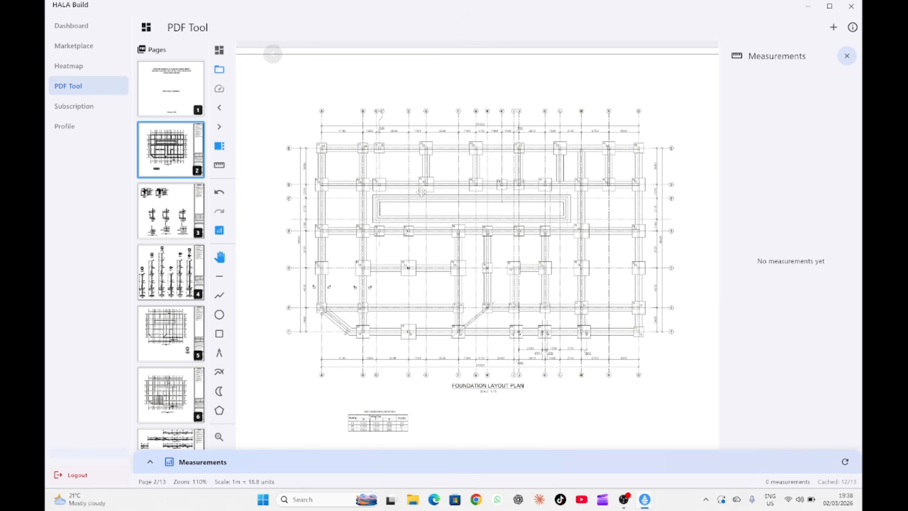
scroll(419, 193, up, 1)
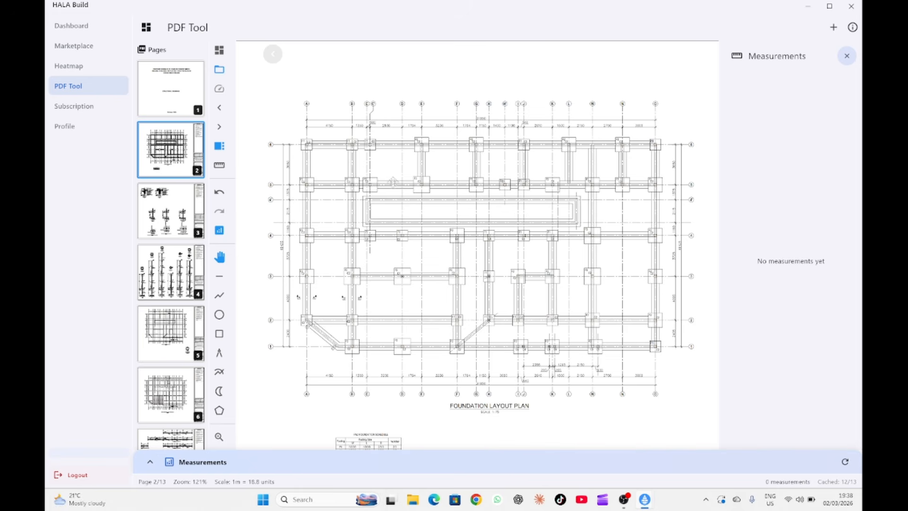
scroll(415, 191, up, 1)
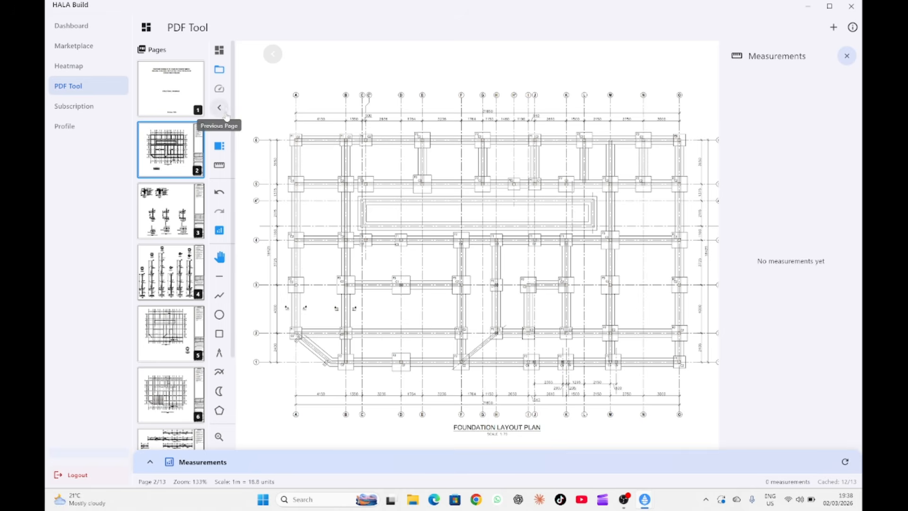
Measure the foundation's length with a line along gridline 6 from the column at A to the column at O.
click(225, 281)
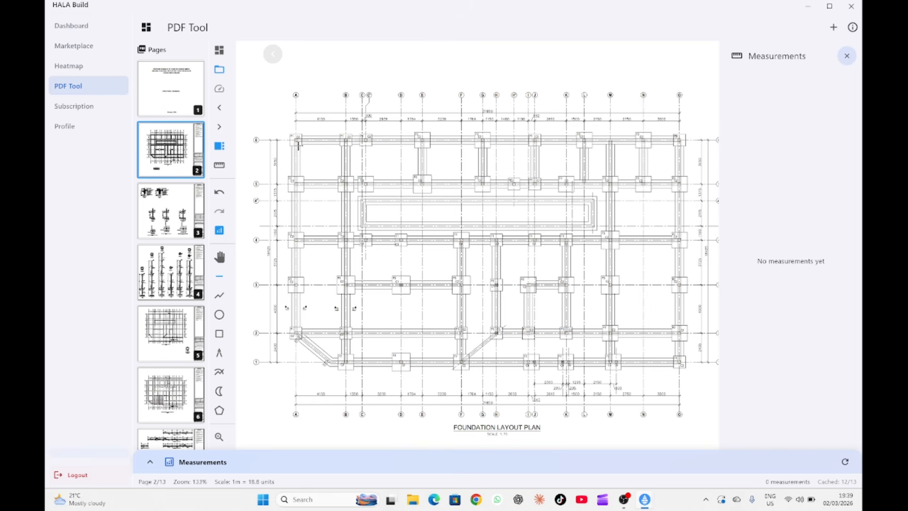
scroll(298, 144, up, 10)
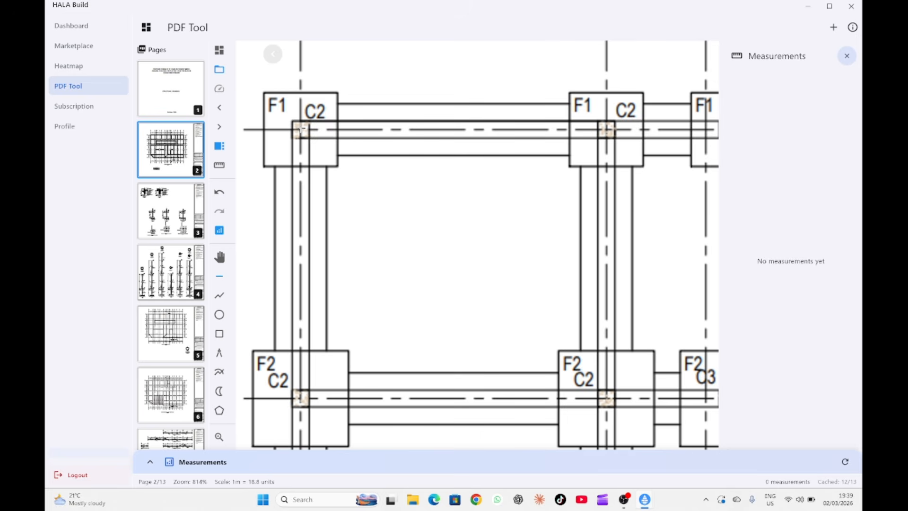
click(301, 129)
scroll(301, 166, down, 12)
scroll(465, 188, up, 11)
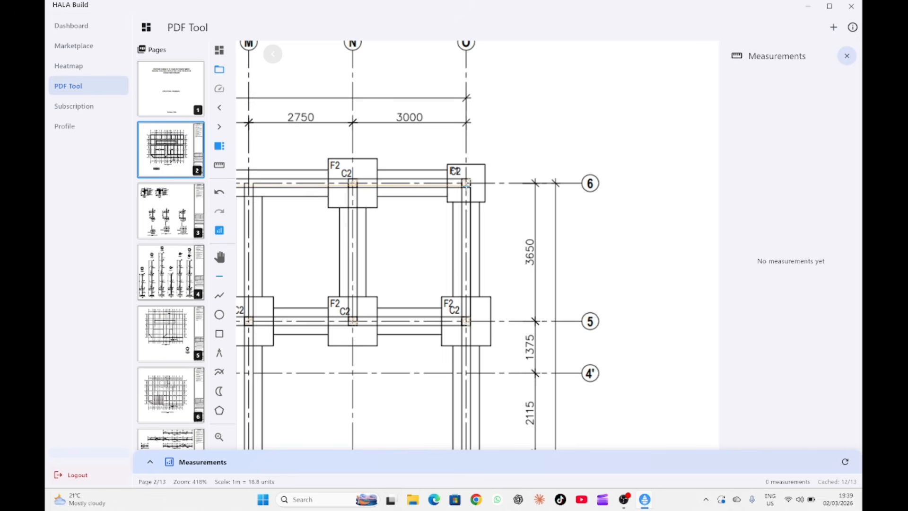
click(466, 185)
key(Return)
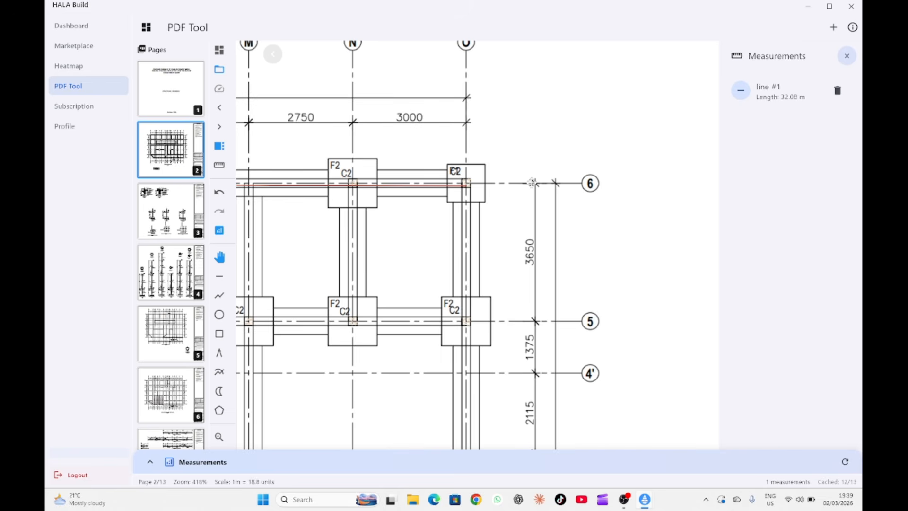
Measure the foundation's width with a line along gridline O from the column at gridline 6 to the column at gridline 1.
scroll(520, 179, down, 5)
scroll(519, 179, down, 9)
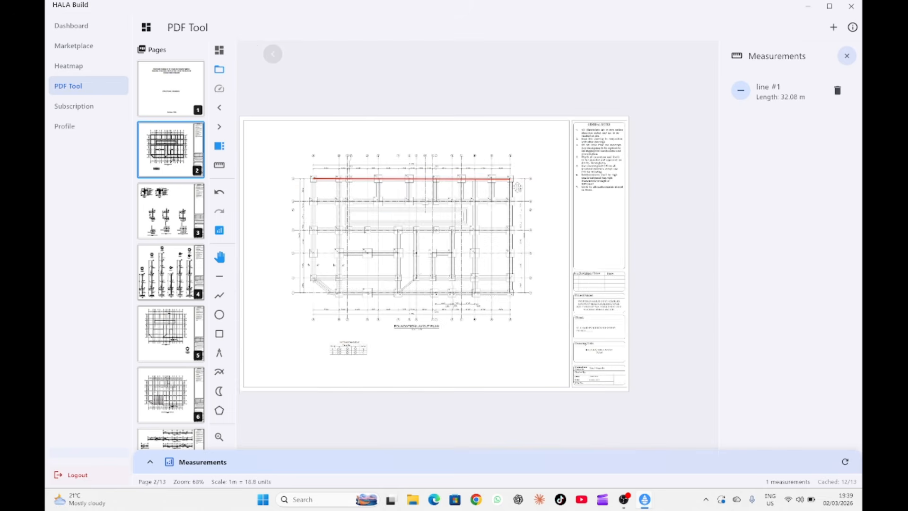
scroll(504, 244, up, 6)
scroll(506, 242, down, 6)
scroll(507, 290, up, 5)
scroll(507, 290, up, 1)
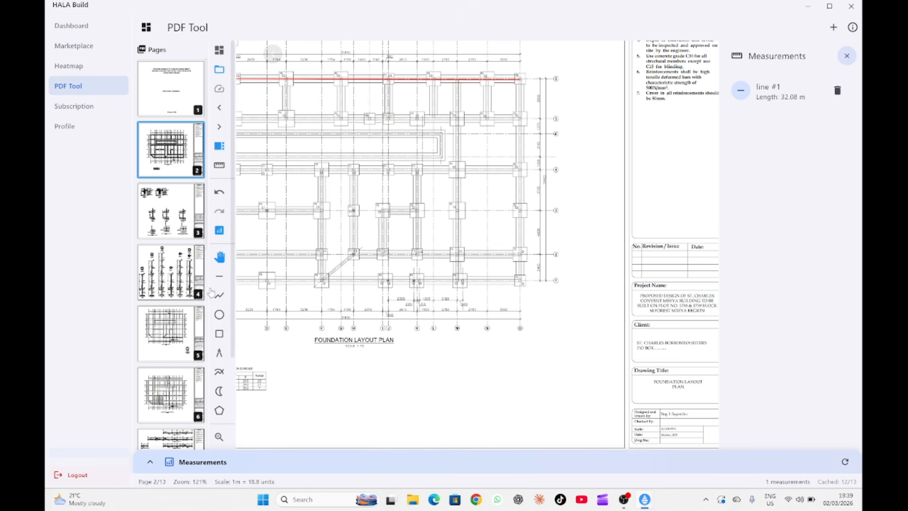
click(219, 276)
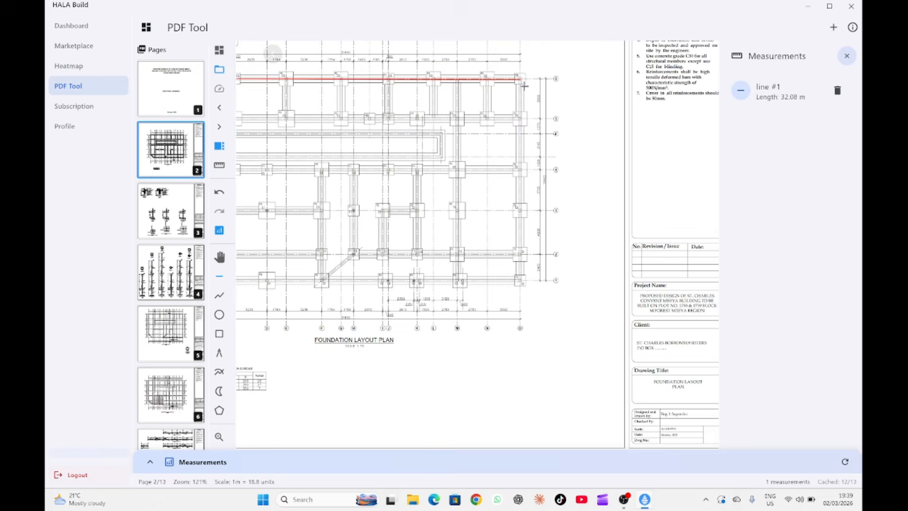
scroll(519, 79, up, 15)
scroll(517, 76, up, 3)
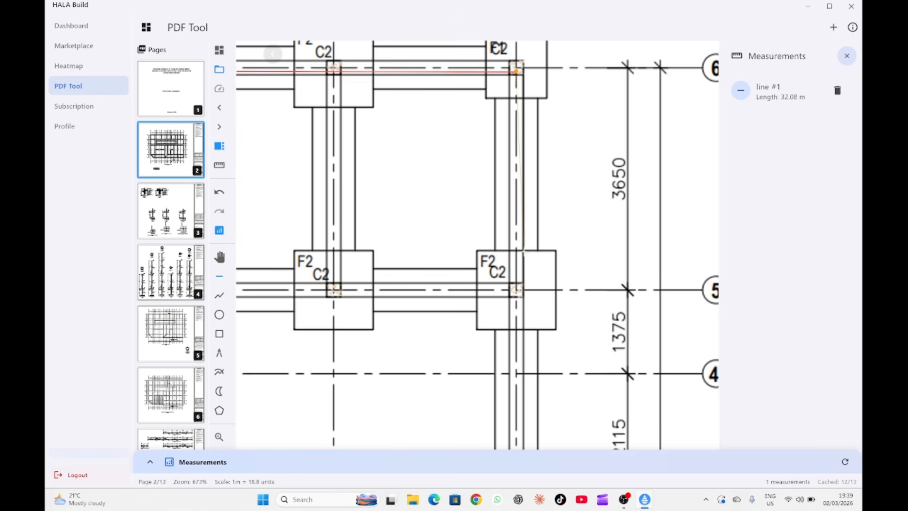
scroll(494, 286, down, 17)
scroll(495, 286, down, 5)
scroll(487, 331, up, 7)
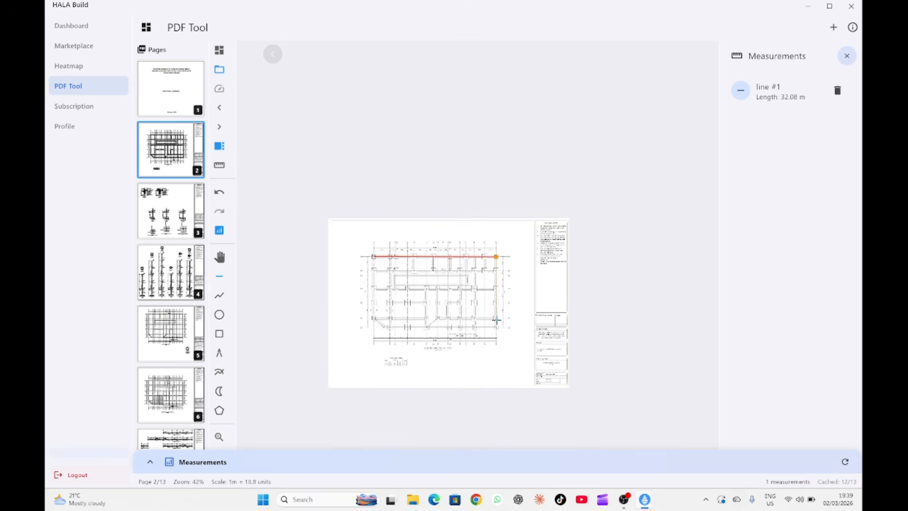
scroll(504, 284, up, 18)
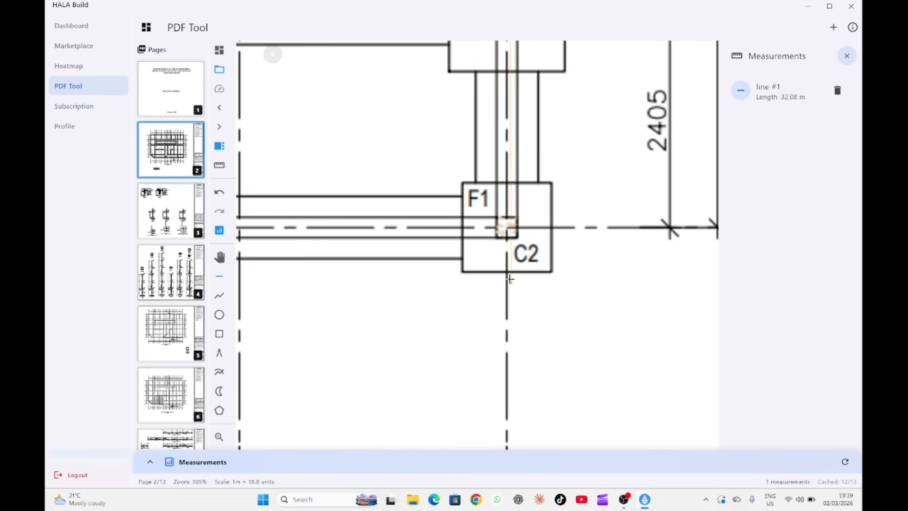
click(506, 228)
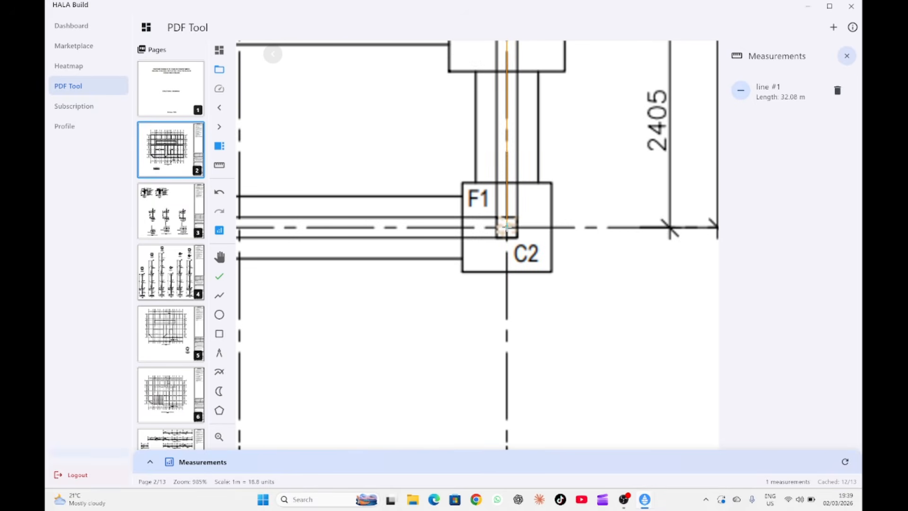
key(Return)
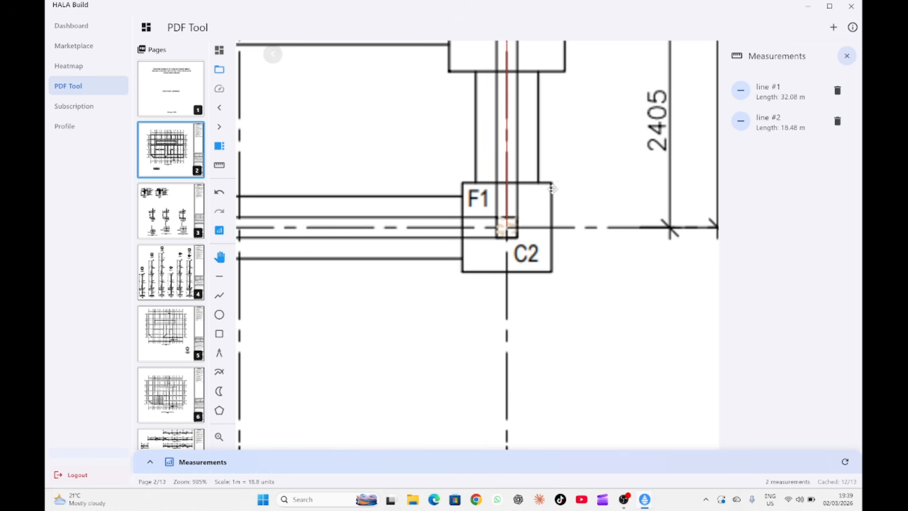
Start another line measurement at the column on gridlines A and 6 and run its first segment to the column at O.
scroll(558, 187, down, 10)
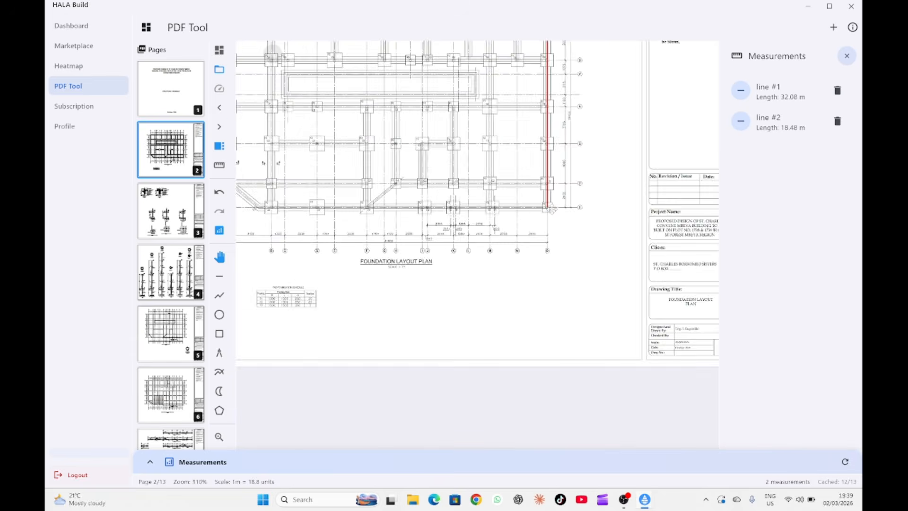
scroll(407, 124, up, 4)
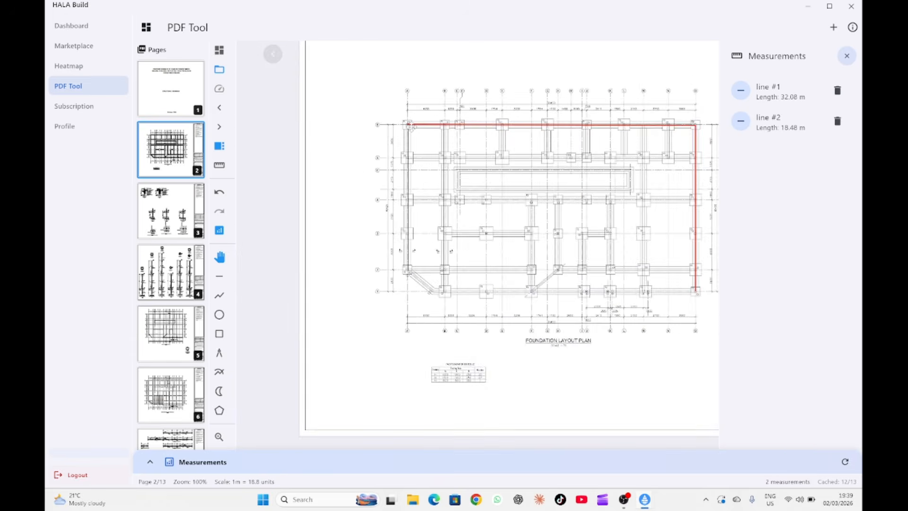
scroll(484, 200, down, 3)
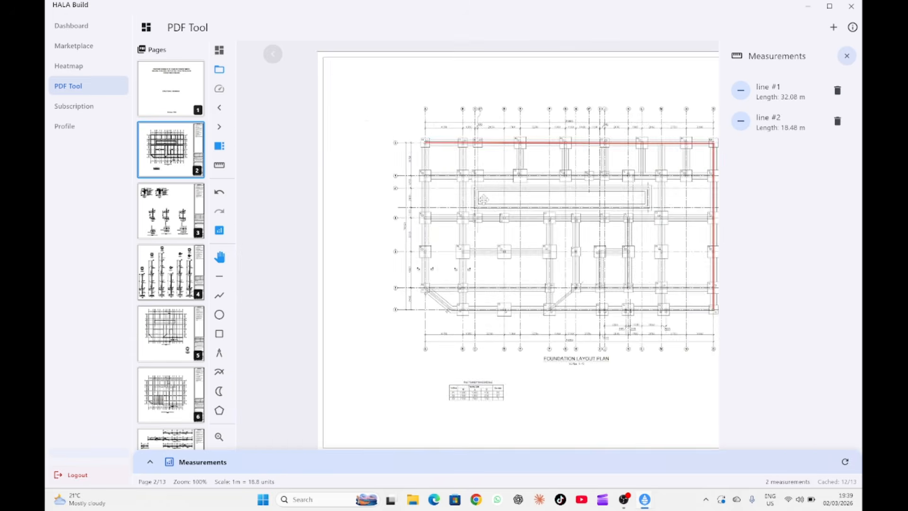
scroll(638, 207, up, 1)
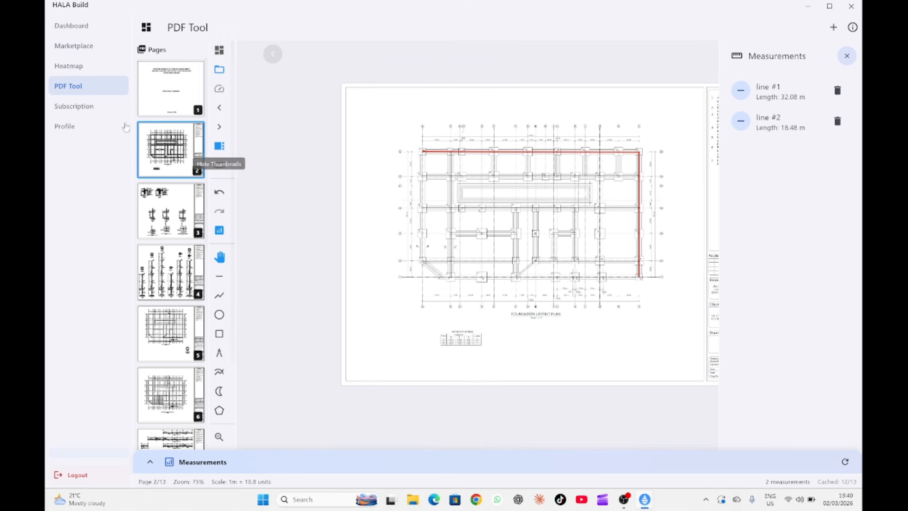
click(219, 279)
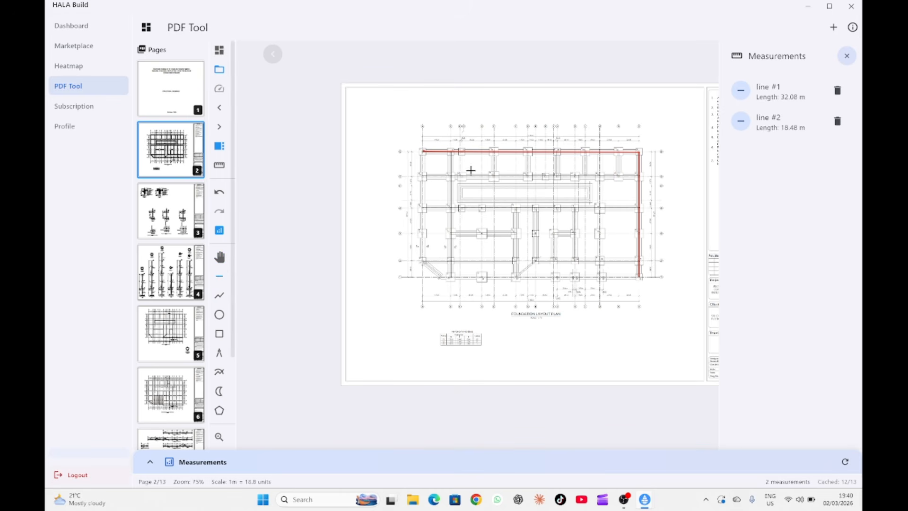
scroll(424, 151, up, 9)
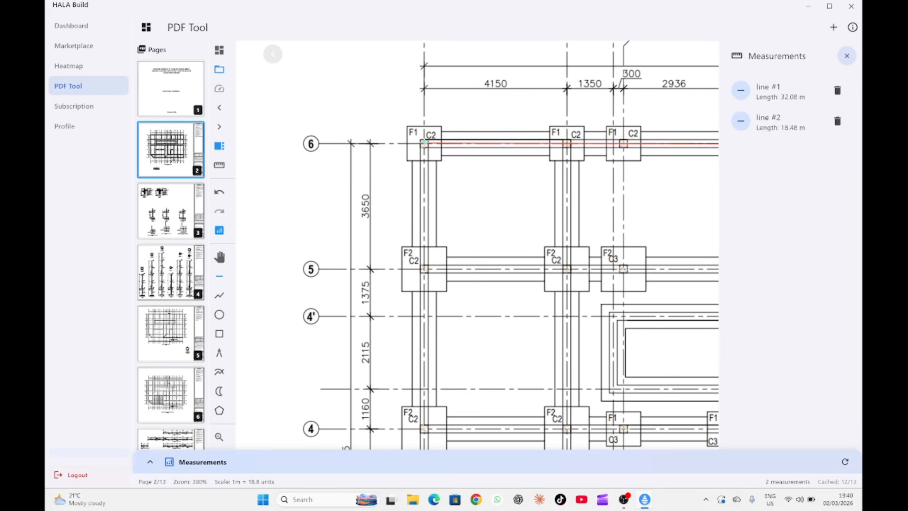
click(425, 143)
scroll(424, 142, down, 10)
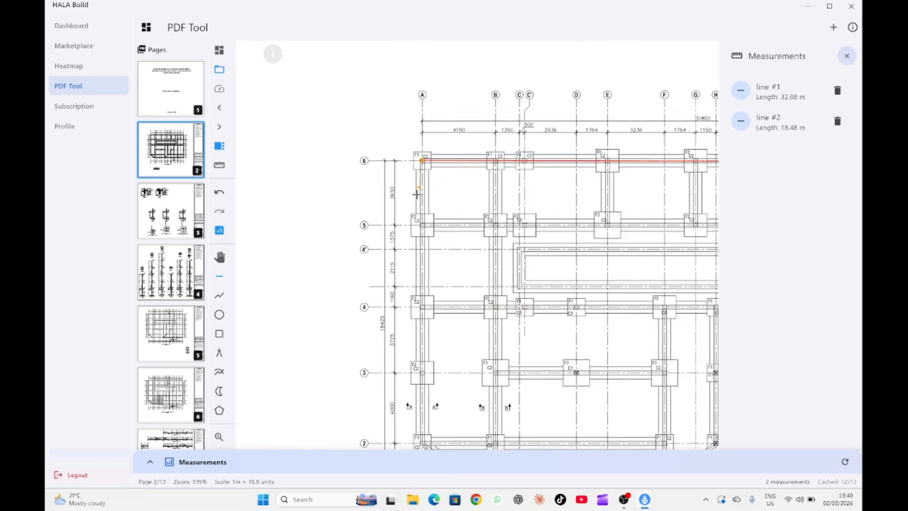
scroll(537, 210, up, 14)
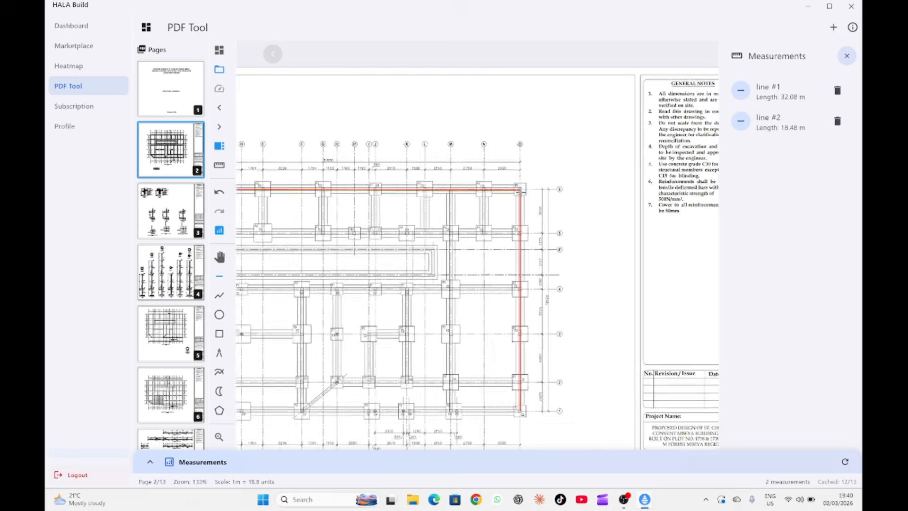
scroll(519, 189, up, 5)
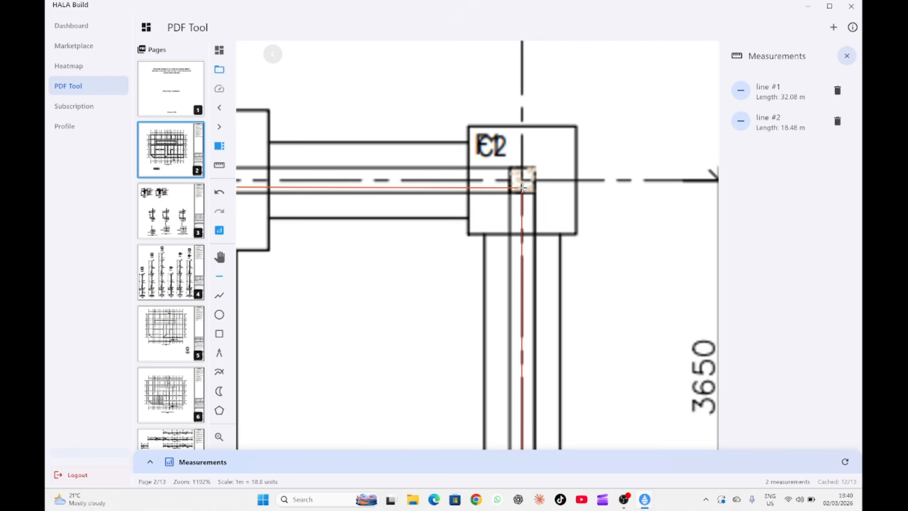
click(520, 188)
Extend the line measurement from the column at O and 6 along gridline O to the column at gridline 1.
scroll(520, 188, down, 16)
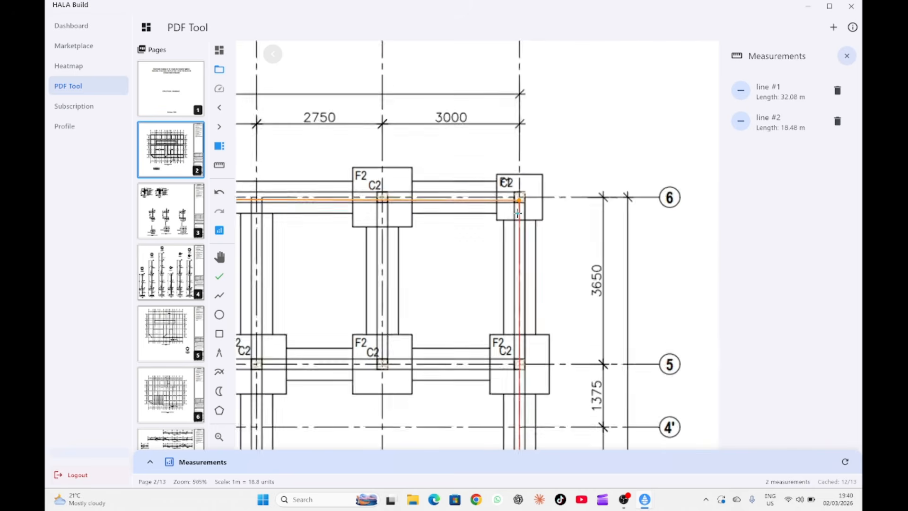
scroll(513, 229, down, 6)
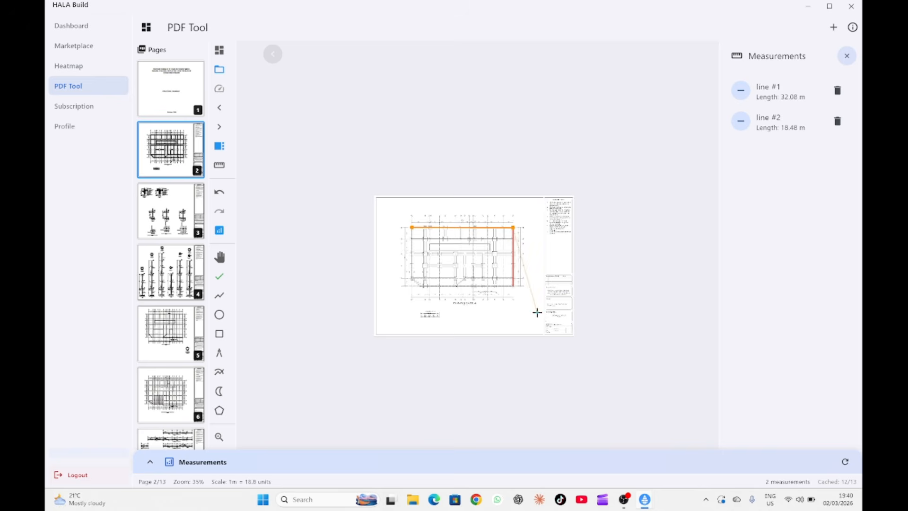
scroll(504, 293, up, 5)
scroll(516, 285, up, 5)
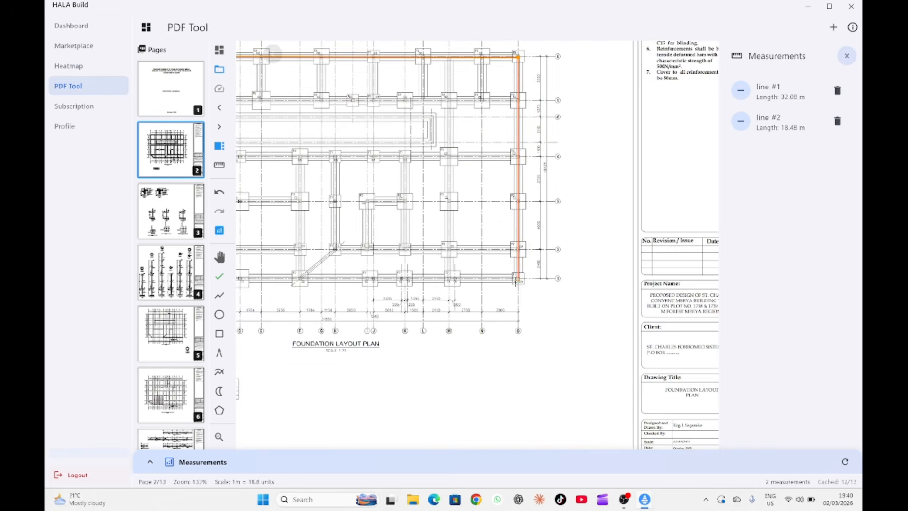
scroll(519, 279, up, 5)
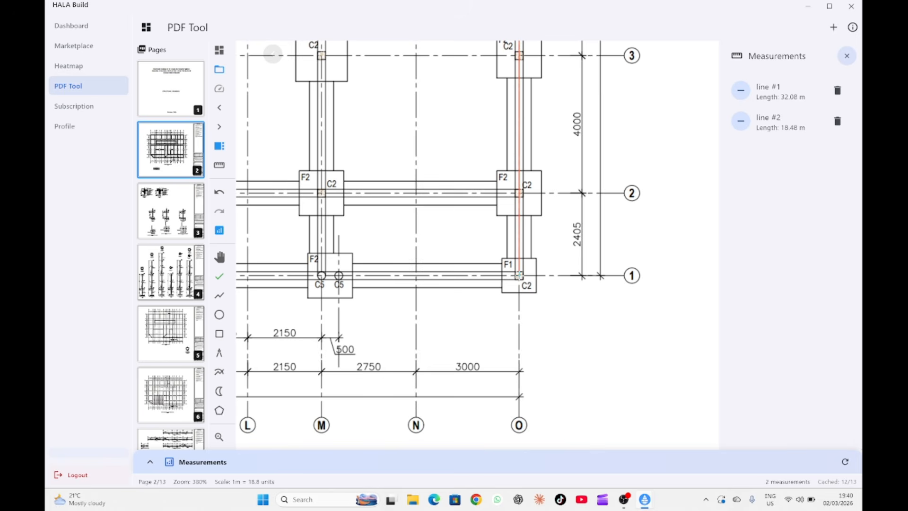
Continue the perimeter line along gridline 1 to the bend just before gridline B and diagonally up to the column at A and 2.
scroll(514, 285, down, 5)
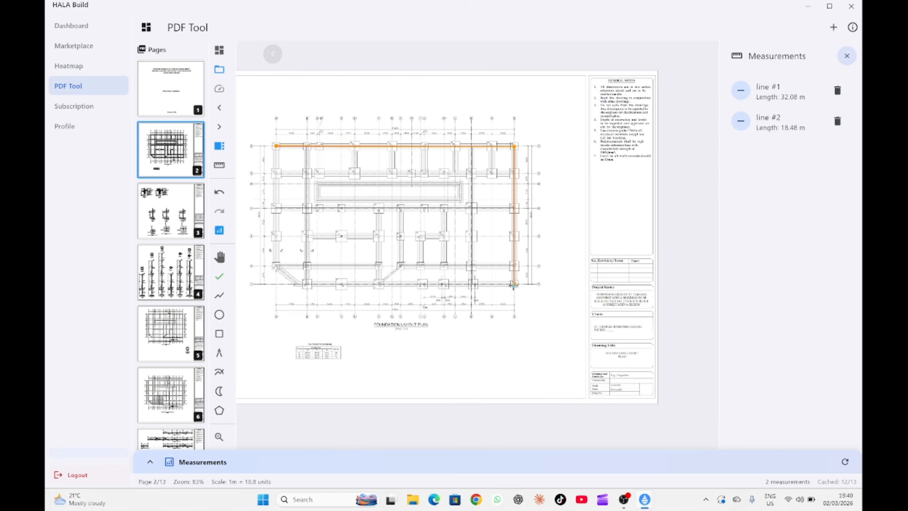
scroll(305, 284, up, 5)
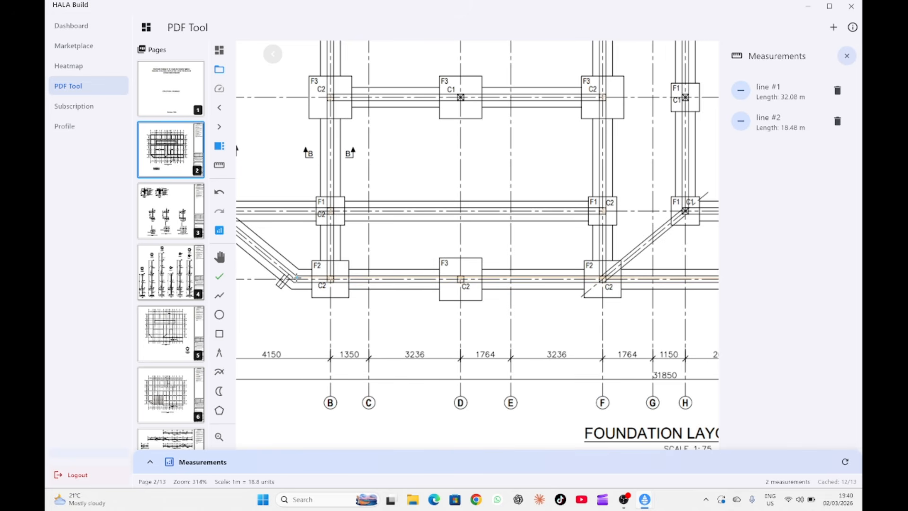
scroll(296, 278, down, 5)
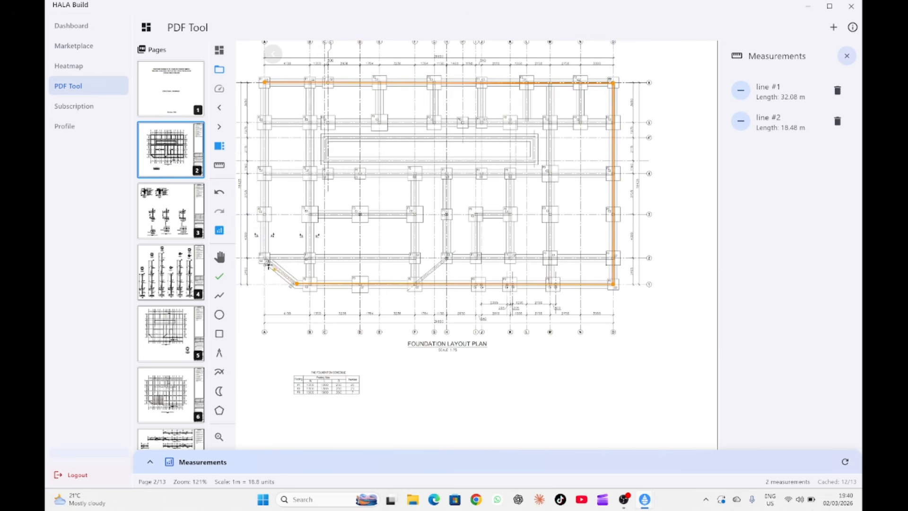
scroll(268, 266, up, 5)
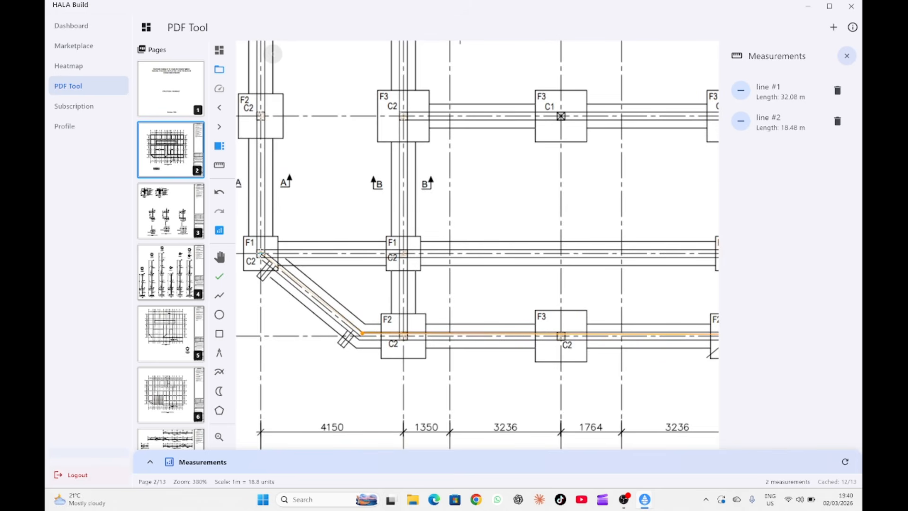
Close the perimeter line along gridline A at its starting column on gridline 6 and finish the measurement.
scroll(260, 253, down, 6)
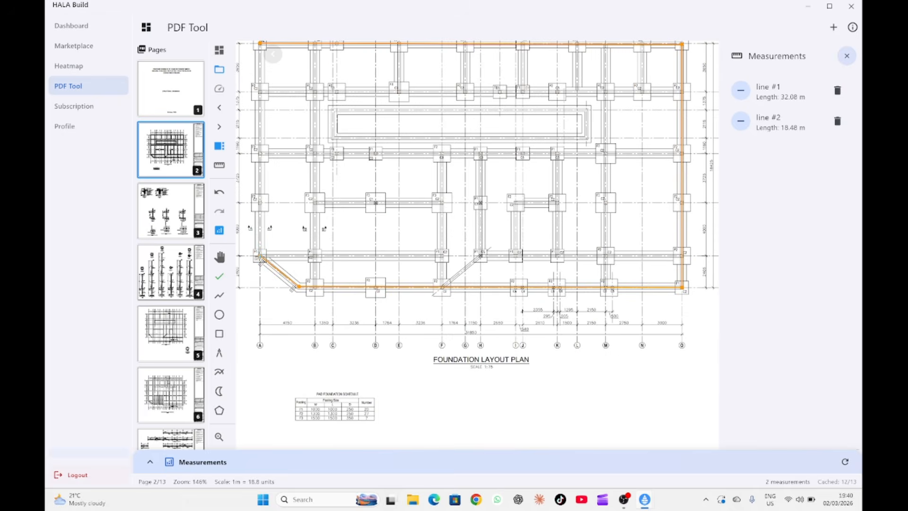
scroll(260, 227, up, 1)
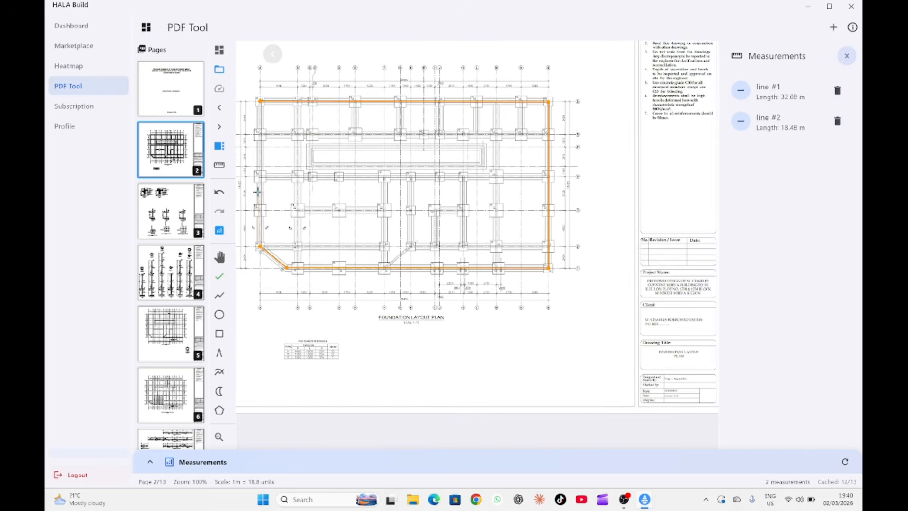
scroll(261, 120, up, 1)
scroll(258, 104, up, 5)
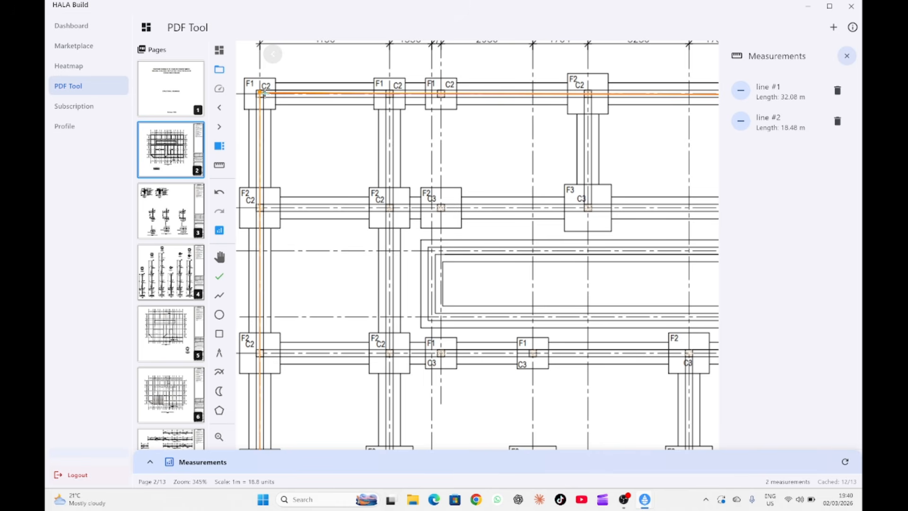
double_click(265, 94)
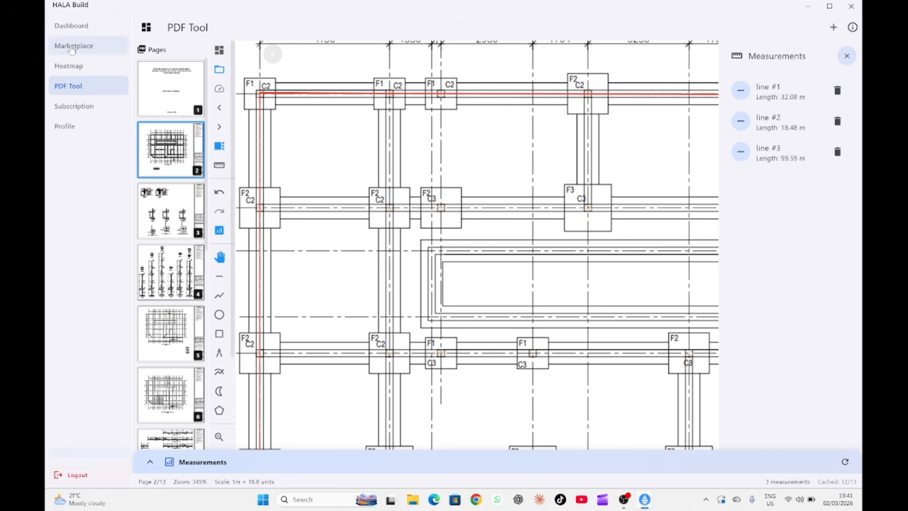
Open the Uyole Project and select the site clearance item under the Substructure section of Measured Works.
click(74, 29)
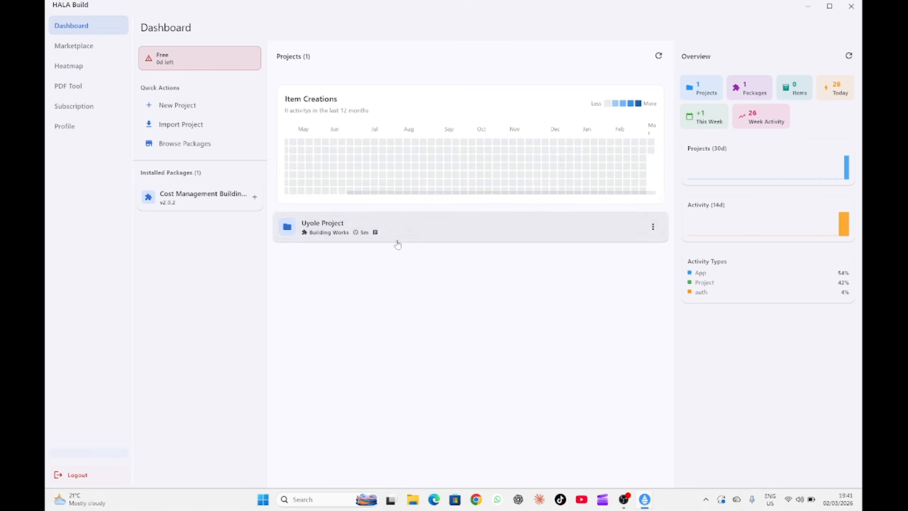
click(313, 231)
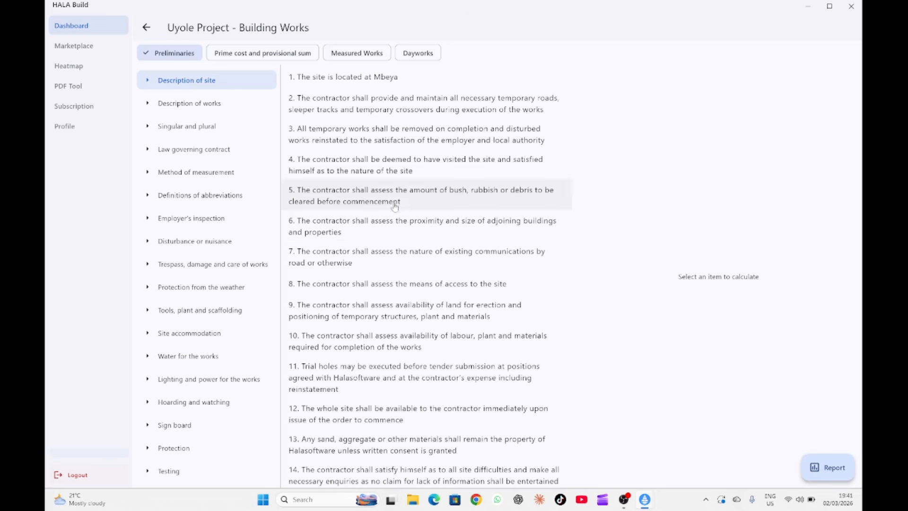
click(355, 55)
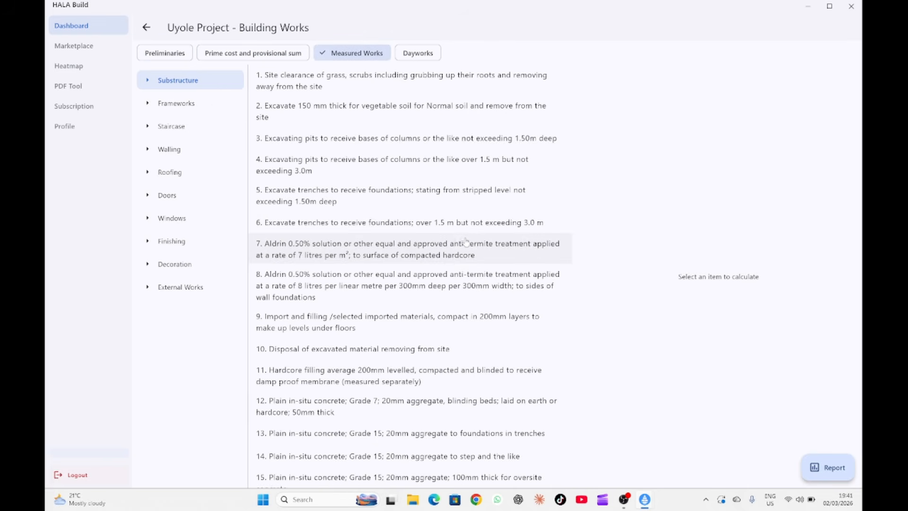
click(330, 83)
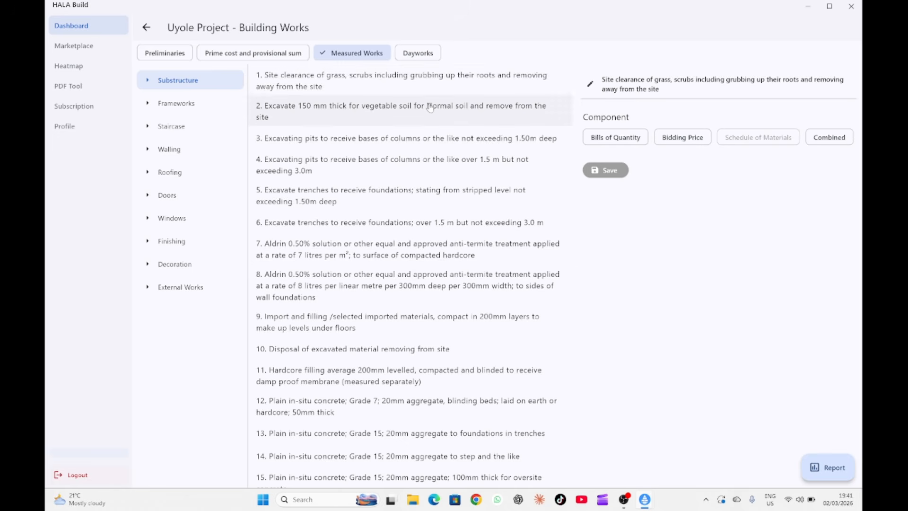
Choose the Combined component for the site clearance item to show its bills of quantity and bidding price together.
click(621, 143)
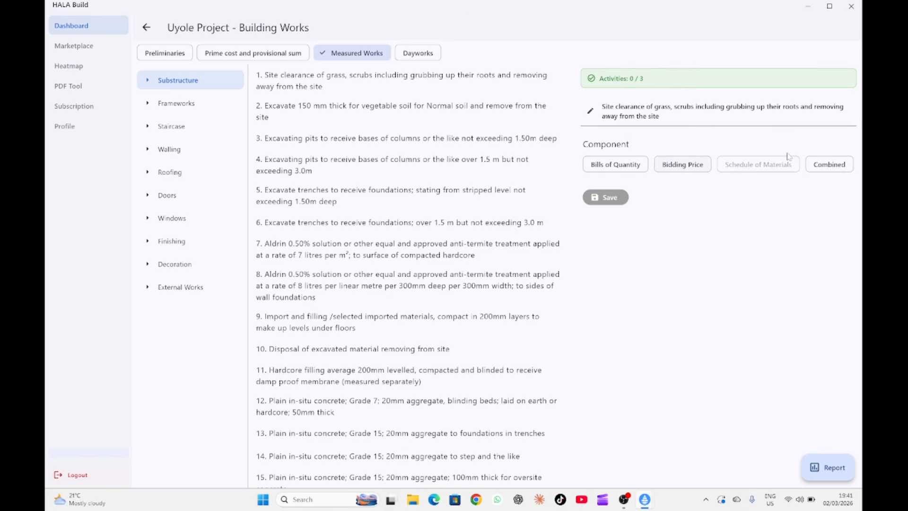
click(831, 164)
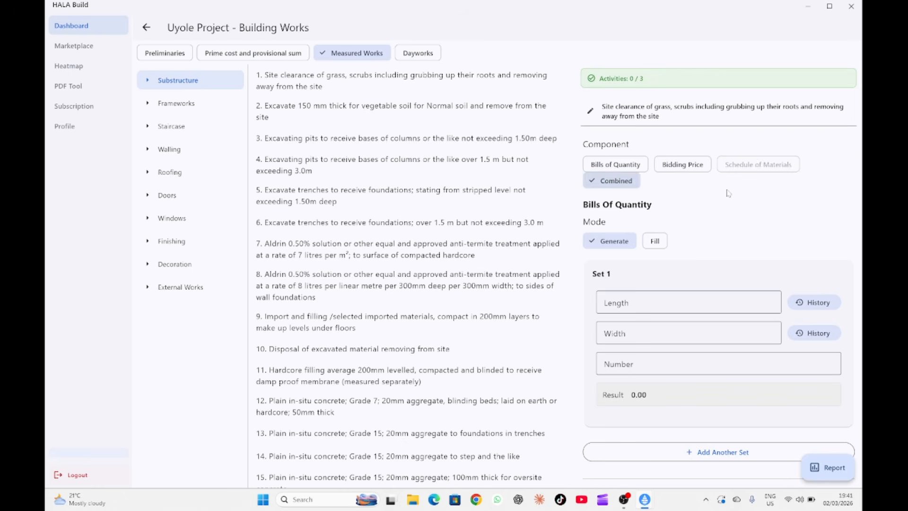
scroll(726, 194, down, 2)
scroll(718, 260, up, 2)
scroll(719, 283, down, 2)
scroll(718, 284, up, 1)
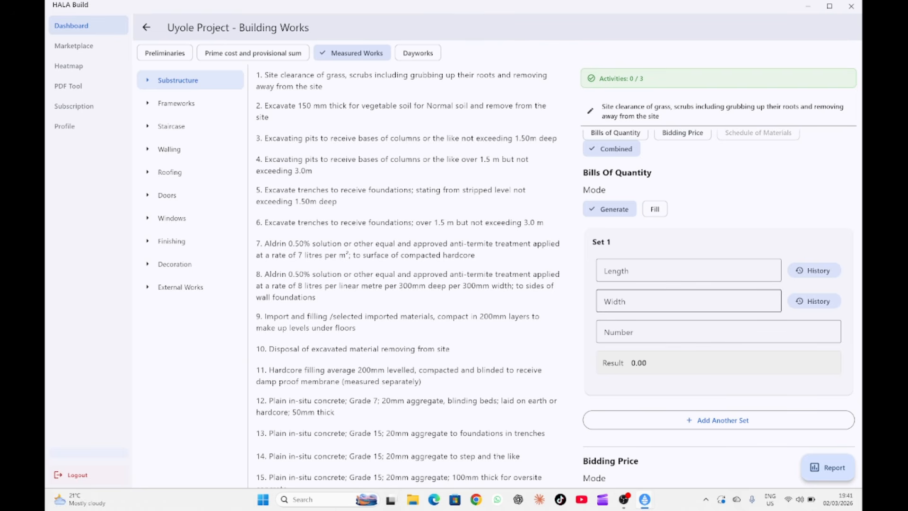
Fill Set 1's length with the 32.08 m line measurement stored under ST CHARLES STRUCTURAL DRAWINGS.pdf.
click(688, 271)
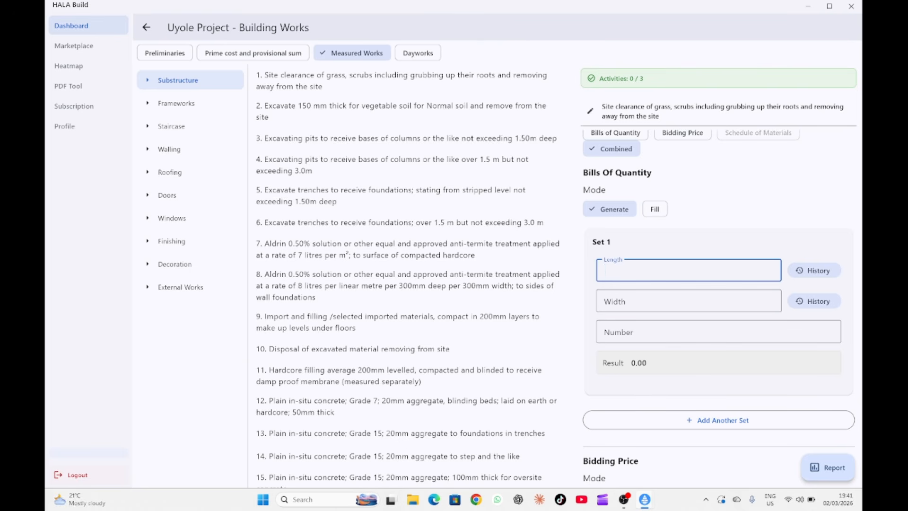
click(816, 271)
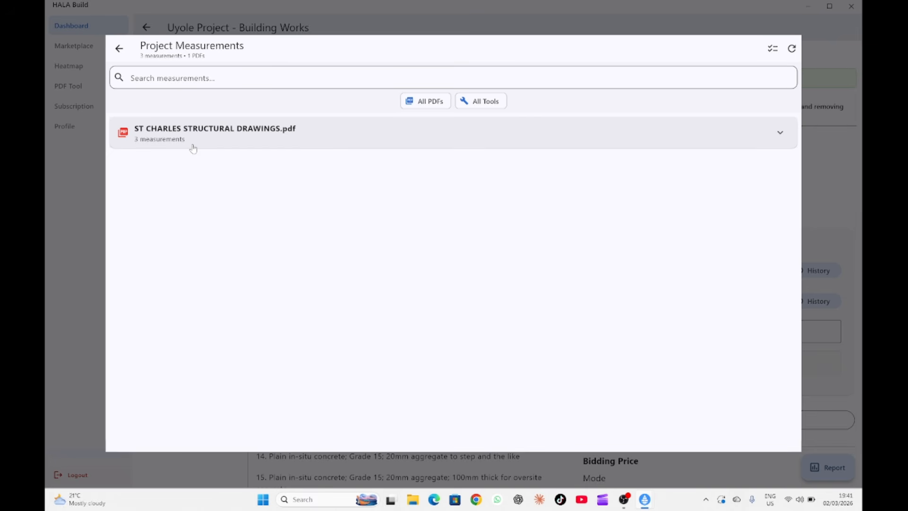
click(194, 141)
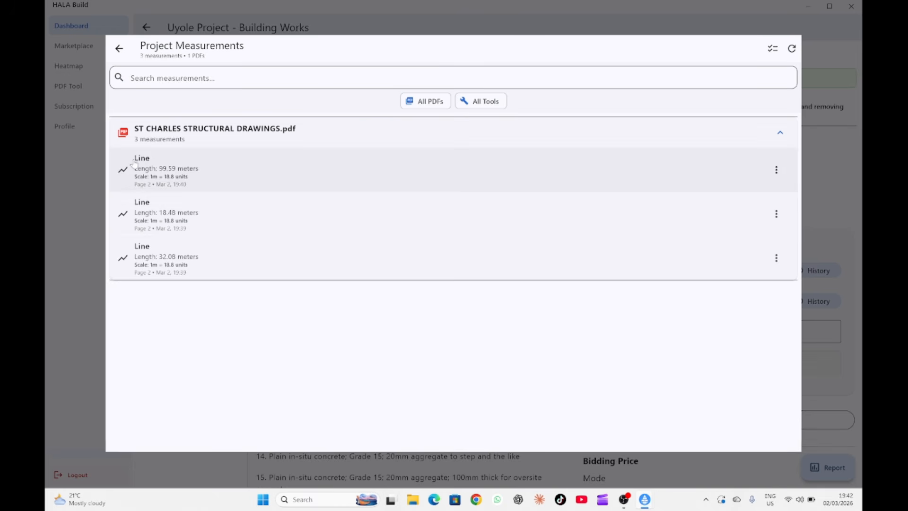
click(151, 263)
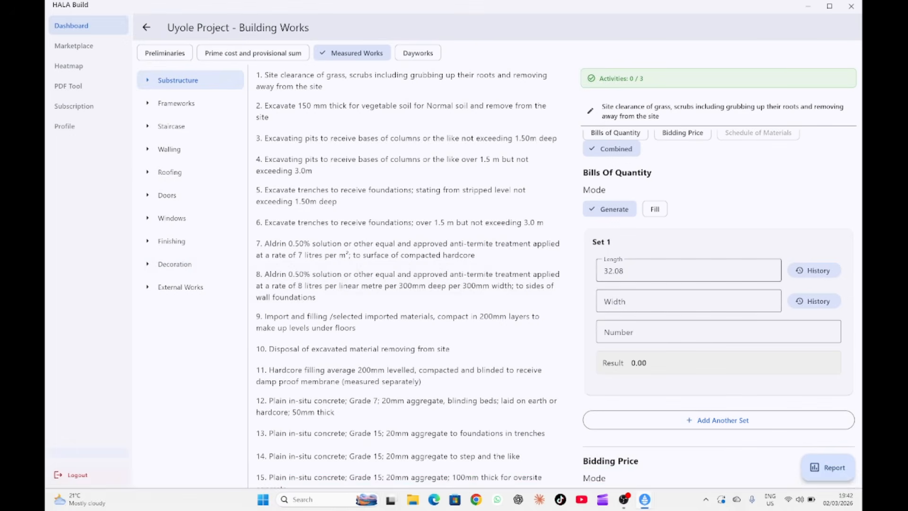
Fill Set 1's width with the stored 18.48 m line measurement and set its number to 1.
click(613, 304)
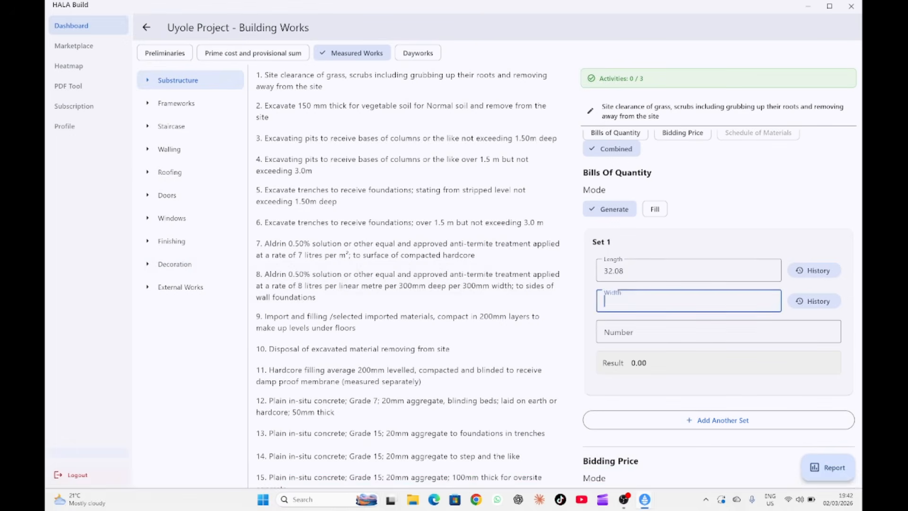
click(817, 301)
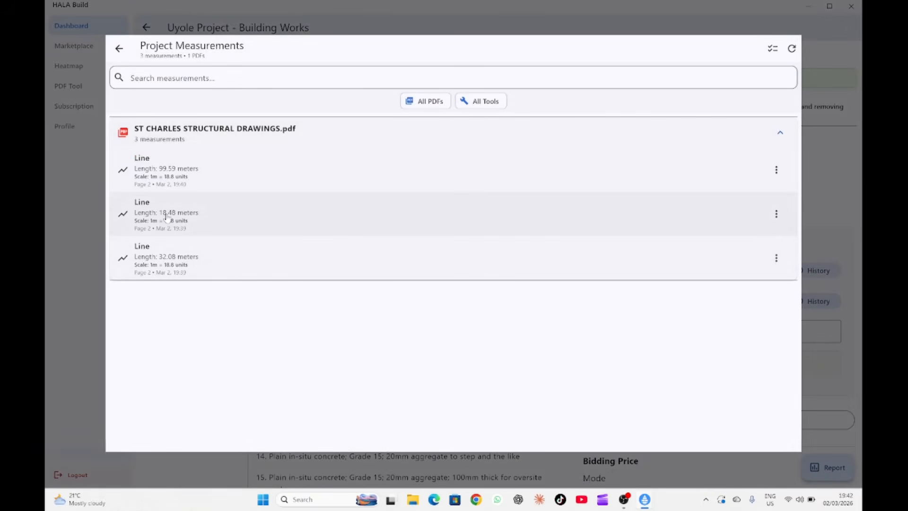
click(167, 217)
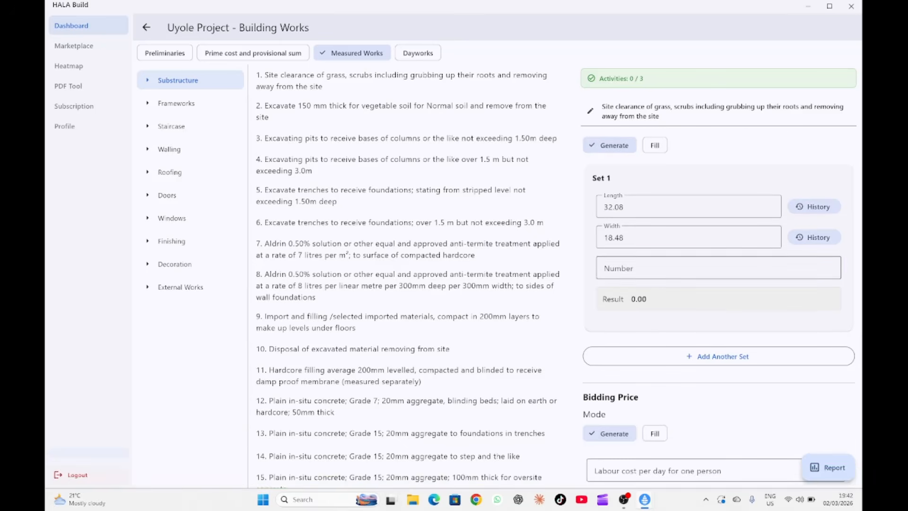
click(718, 268)
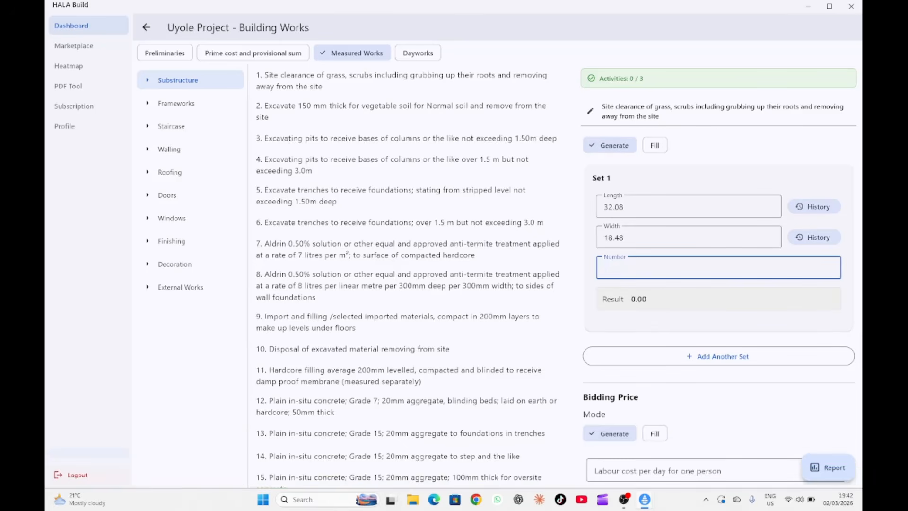
text(1)
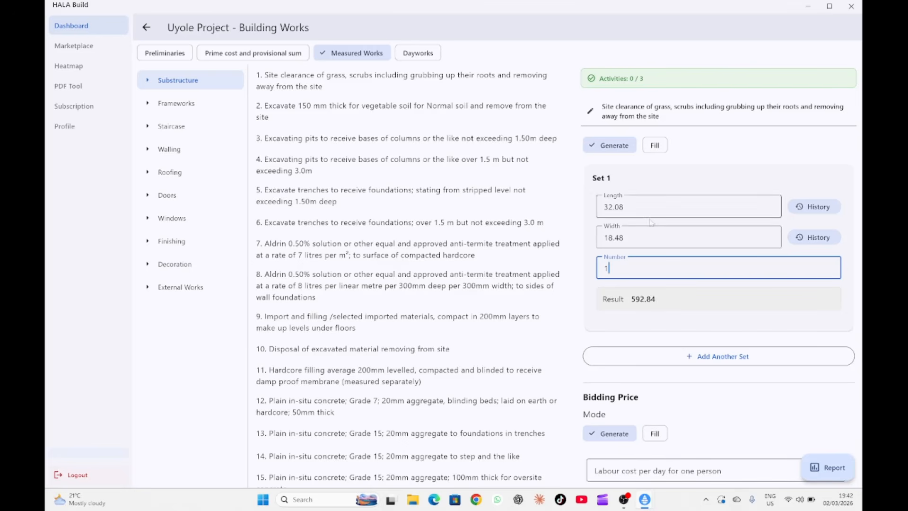
scroll(640, 246, down, 2)
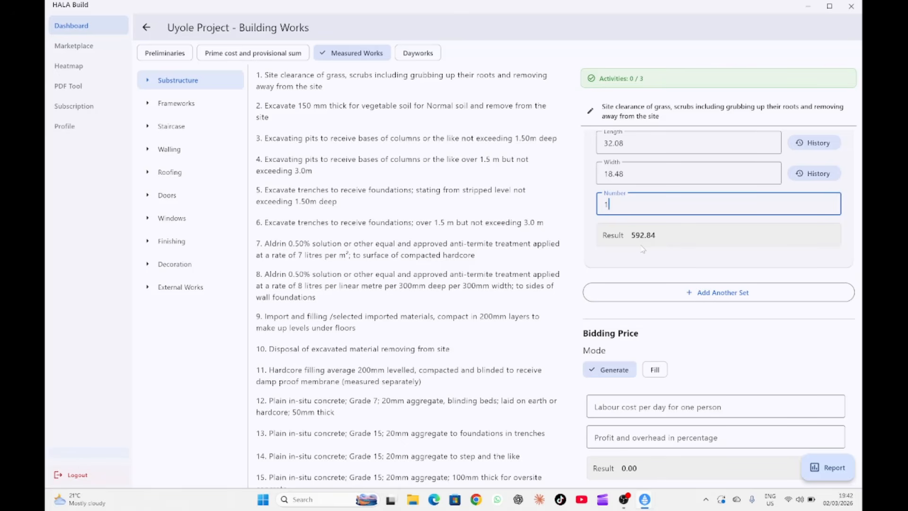
scroll(643, 249, up, 1)
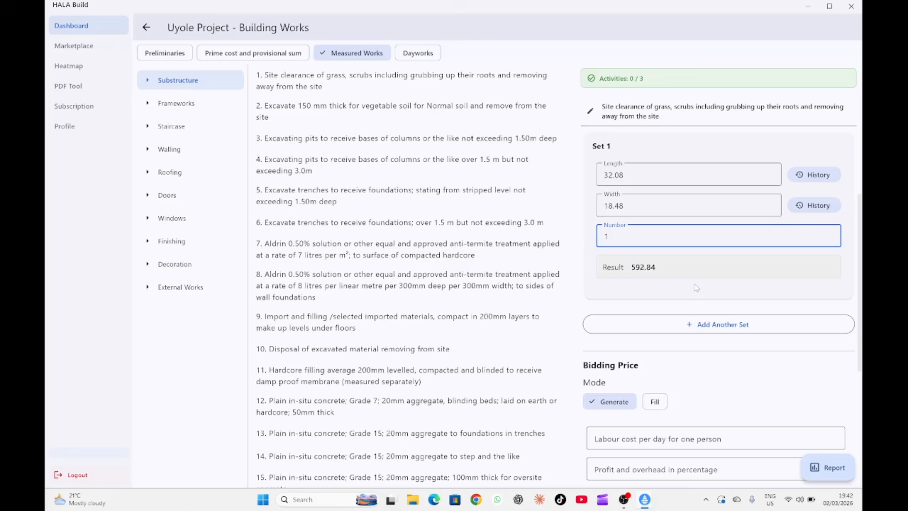
Add a second quantity set for site clearance with length 1, width 1 and number 1, and review the cost summary.
click(719, 326)
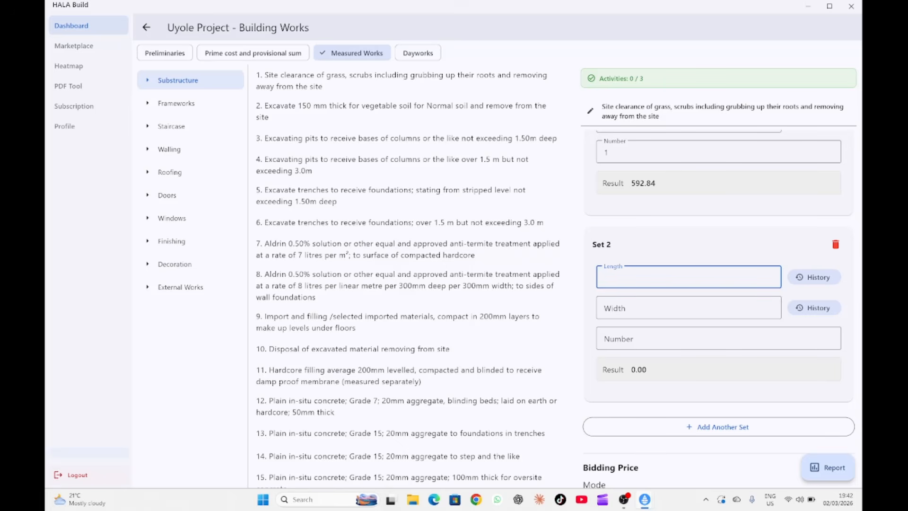
text(1)
click(622, 308)
text(1)
click(623, 338)
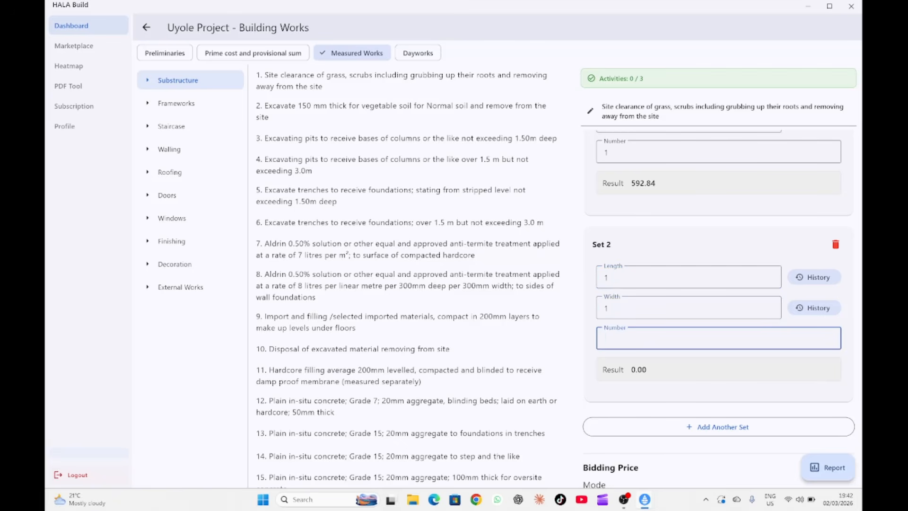
text(1)
scroll(659, 300, down, 3)
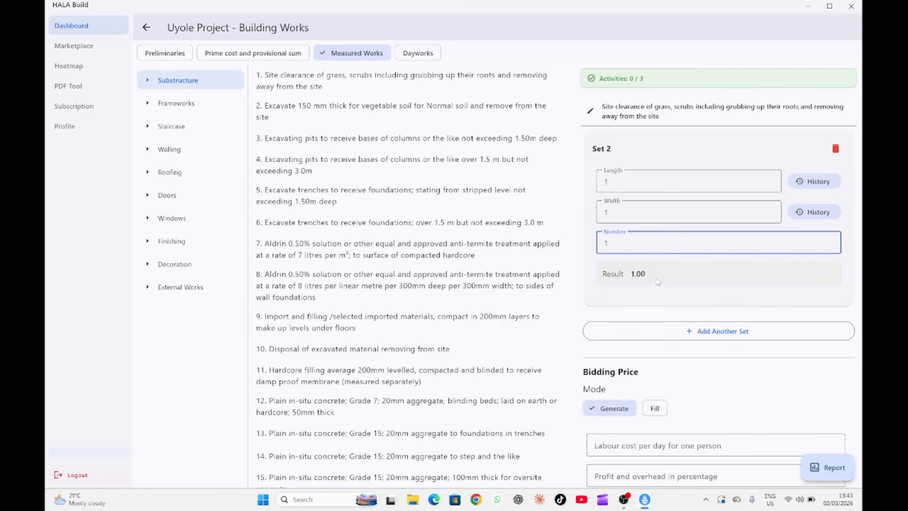
scroll(658, 283, down, 4)
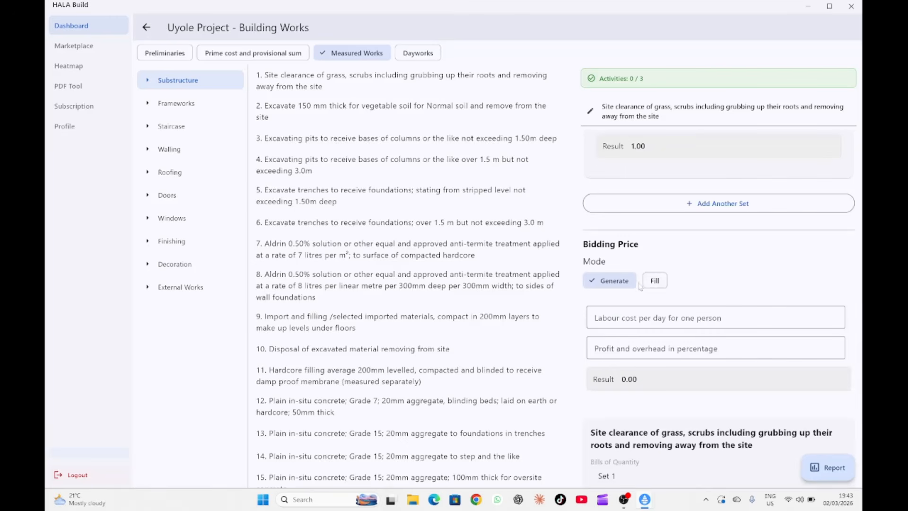
scroll(639, 300, down, 5)
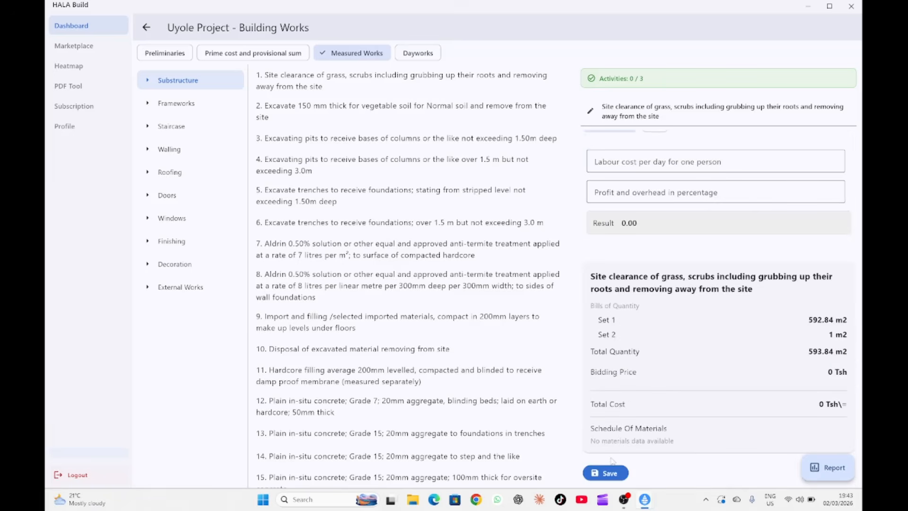
Save the site clearance activity and open the item for excavating foundation trenches not exceeding 1.50m deep with the Combined component.
click(606, 474)
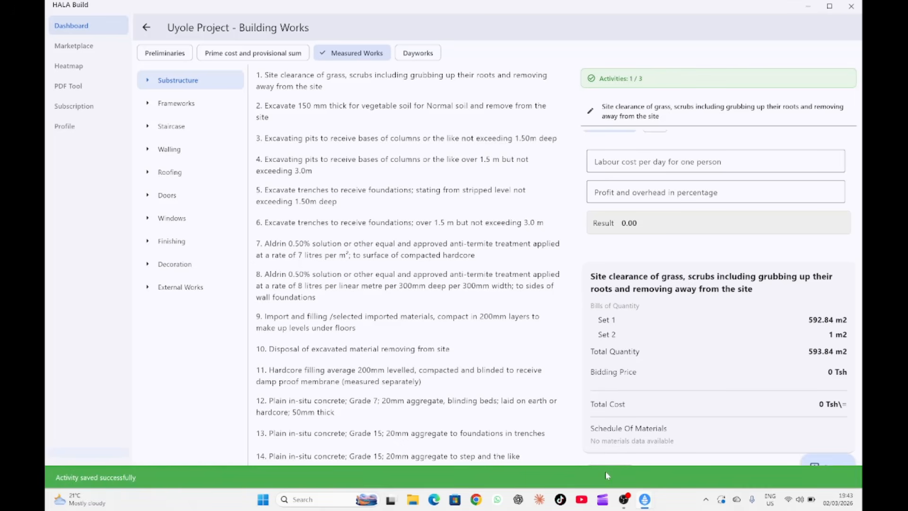
scroll(348, 178, down, 2)
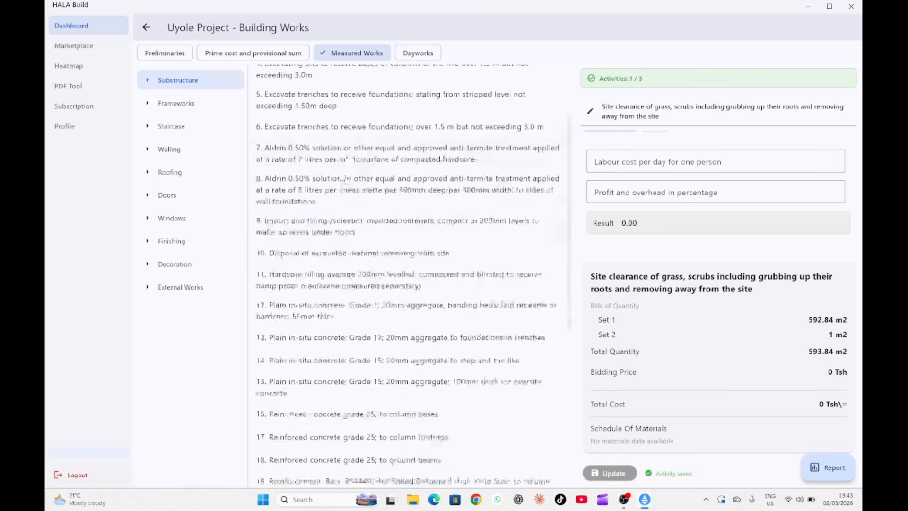
scroll(346, 179, up, 2)
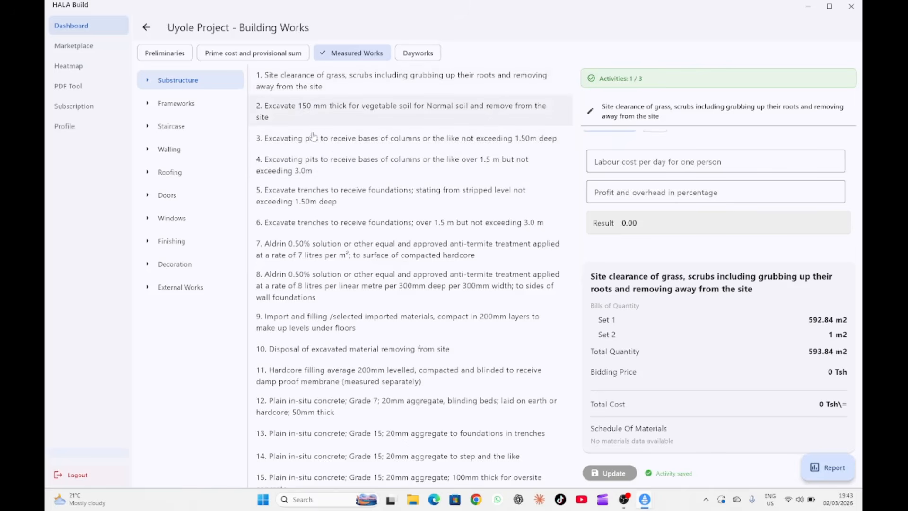
click(333, 198)
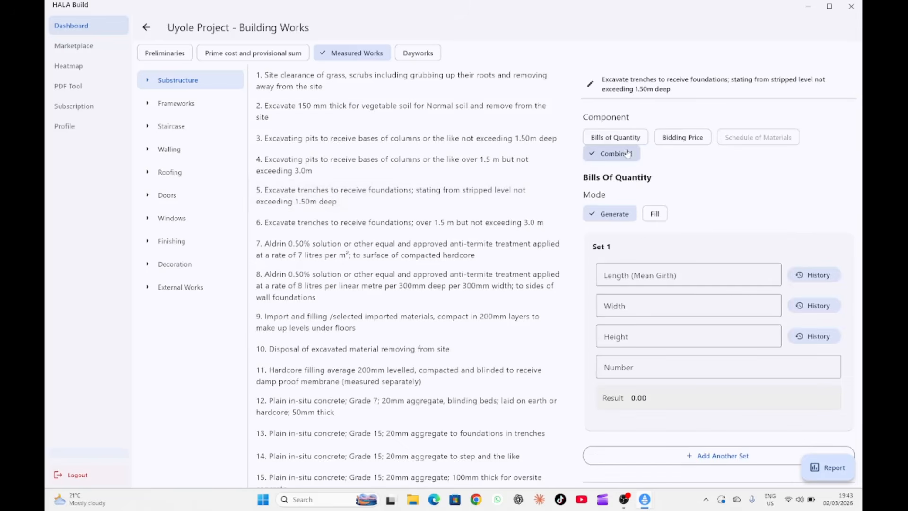
scroll(687, 221, down, 1)
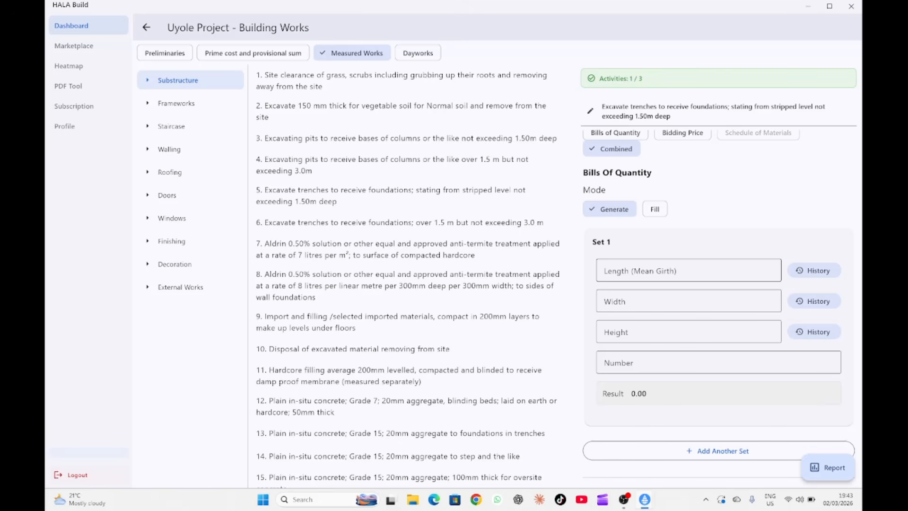
Fill the trench excavation's Set 1 length with the stored 99.59 m line measurement from ST CHARLES STRUCTURAL DRAWINGS.pdf.
click(688, 269)
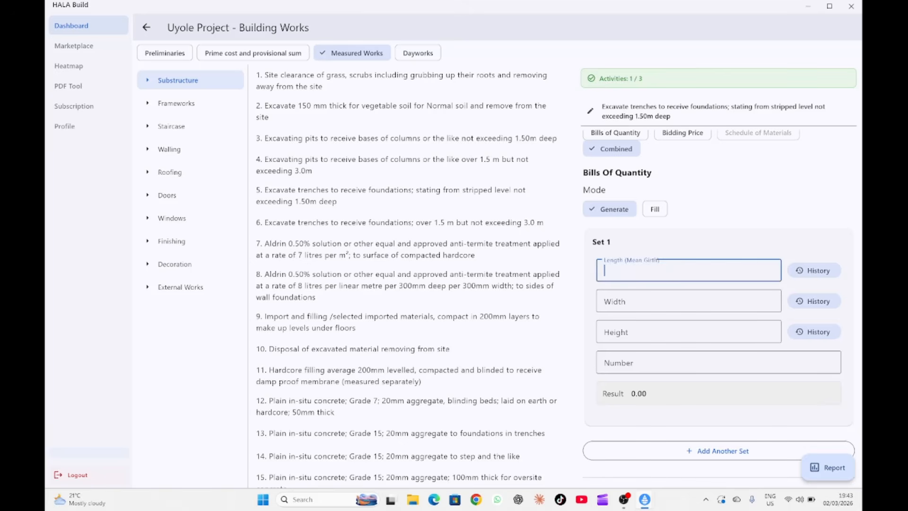
click(810, 273)
click(162, 133)
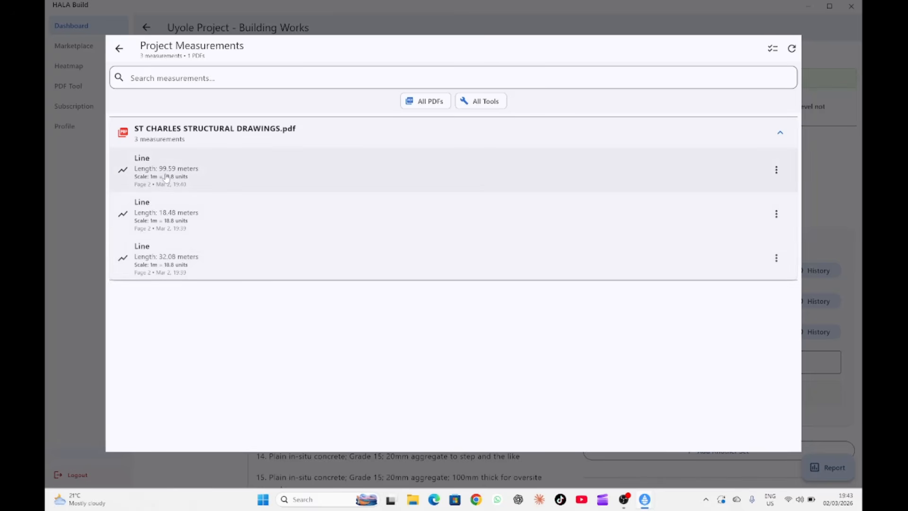
click(165, 176)
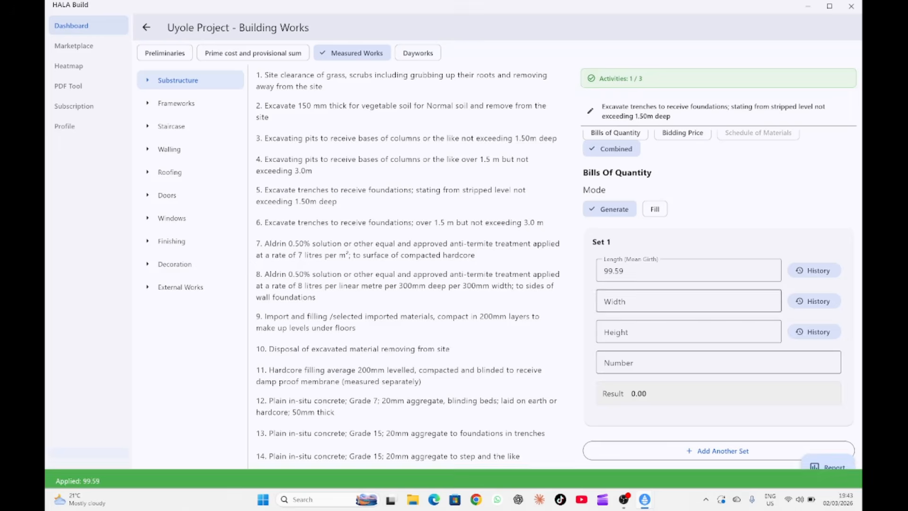
Set the trench excavation's width to 0.7 and height to 1.5, and save the activity.
click(687, 302)
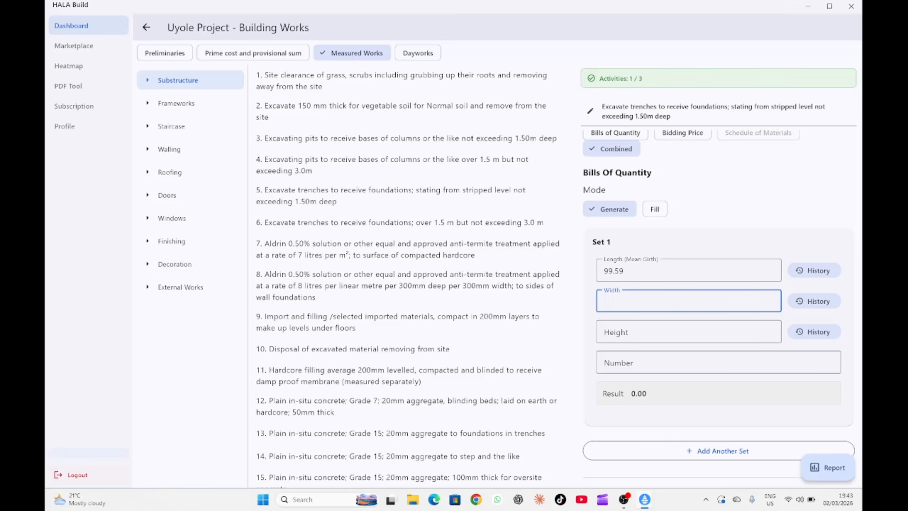
text(0.7)
click(688, 331)
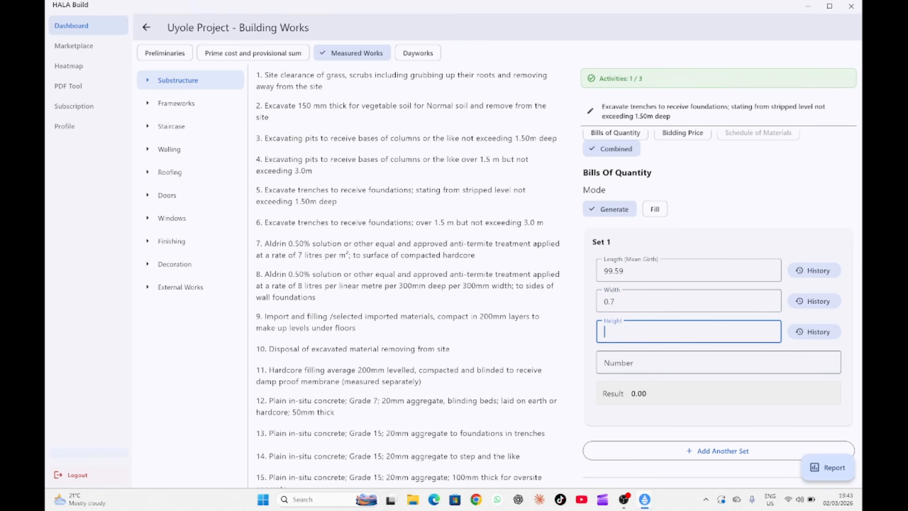
text(1.5)
scroll(618, 482, down, 8)
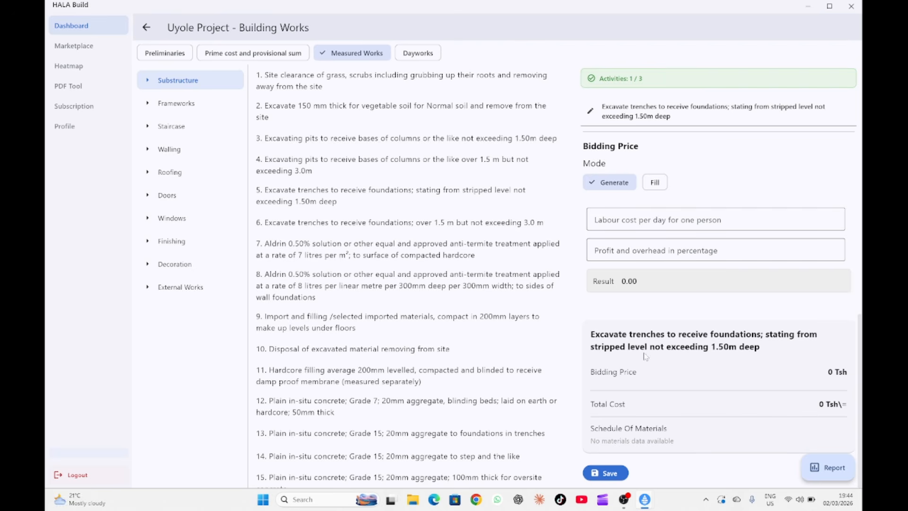
click(607, 473)
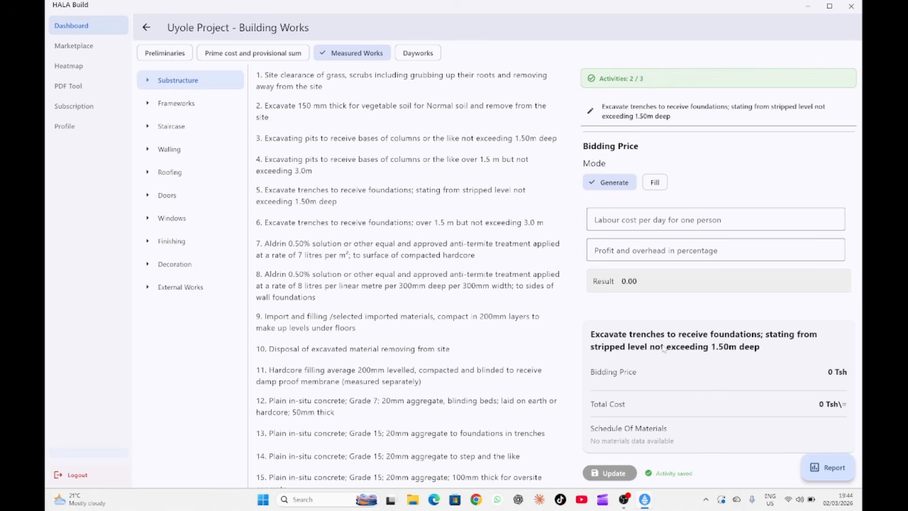
Open the project report and show the Combined view of the measured works.
click(828, 467)
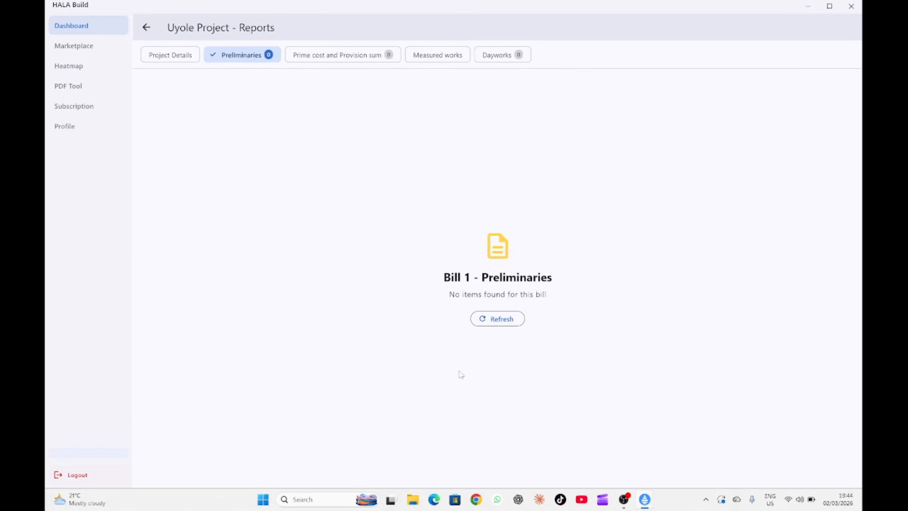
click(439, 55)
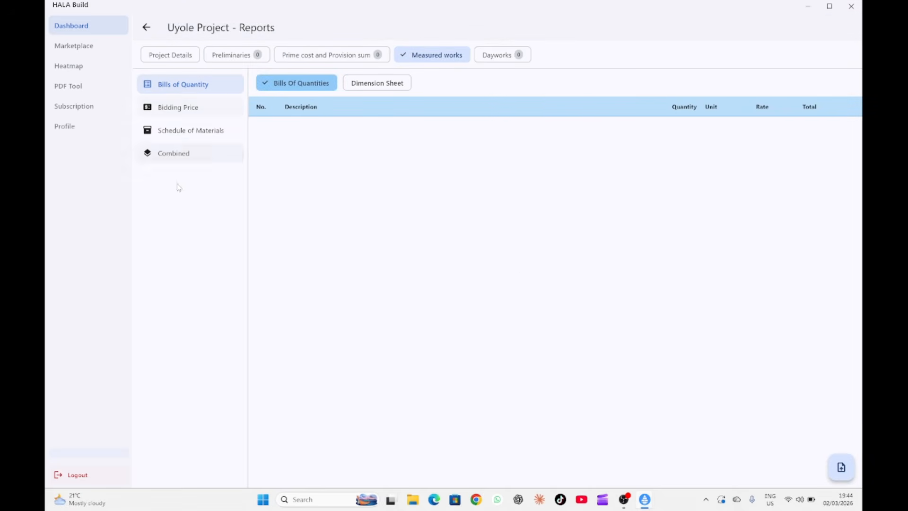
click(180, 157)
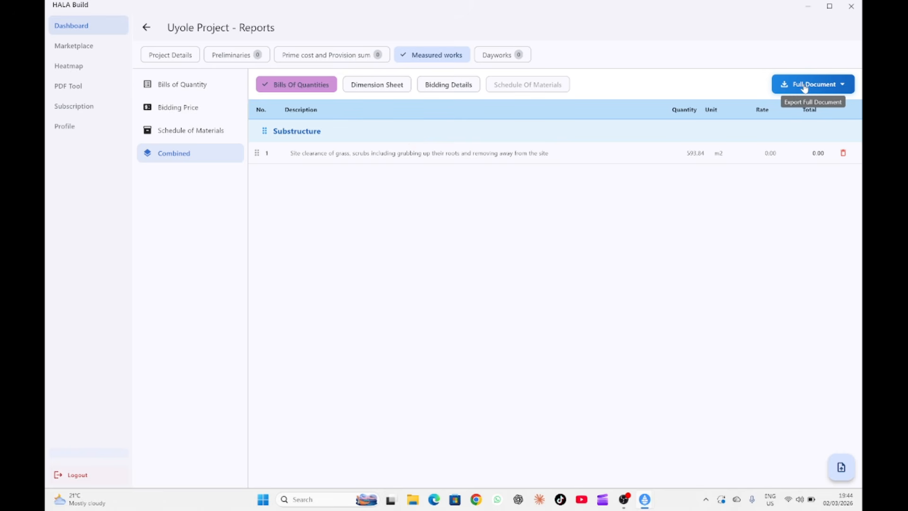
Export the full document as a PDF to the Desktop under the name Uyole_Project_Complete_BOQ.
key(Up)
key(Up)
key(Up)
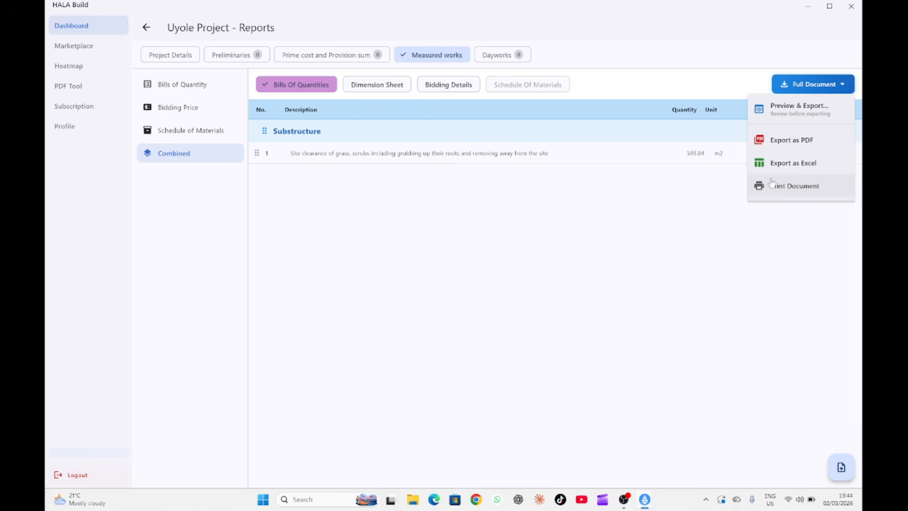
key(Return)
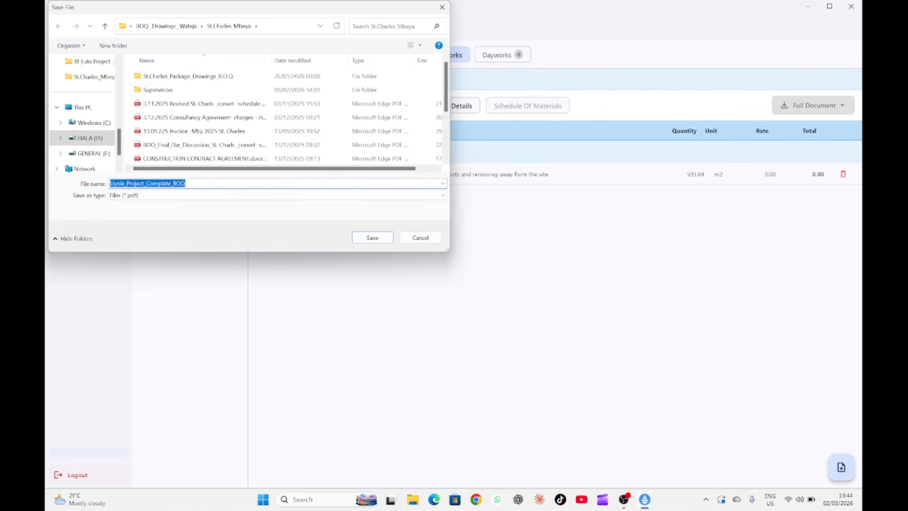
scroll(88, 113, up, 5)
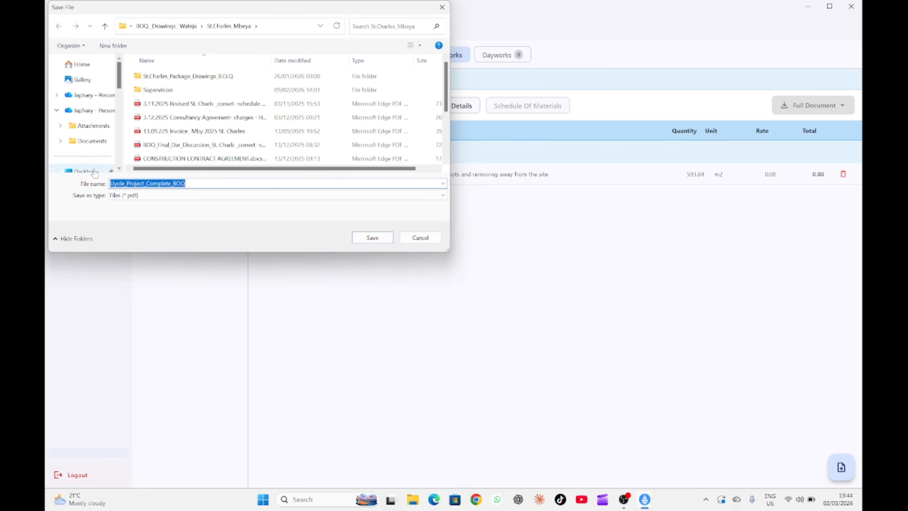
scroll(87, 110, down, 3)
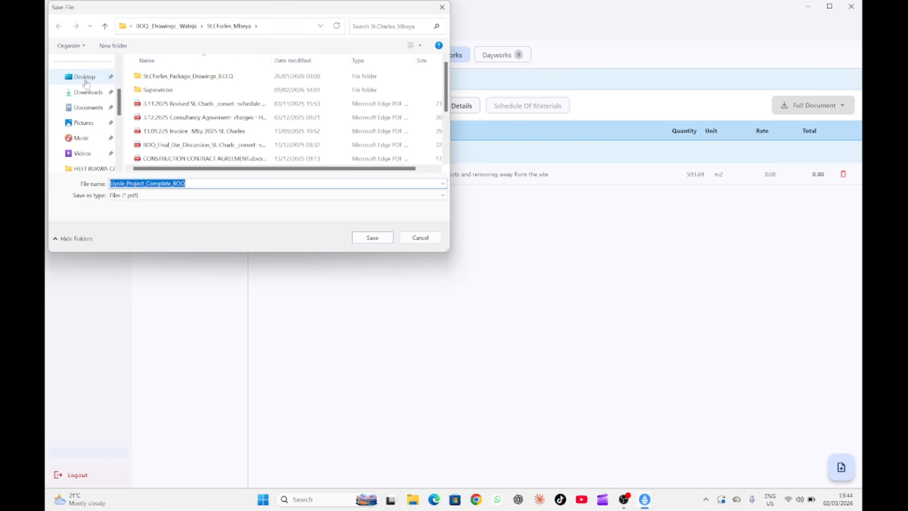
click(84, 77)
click(357, 238)
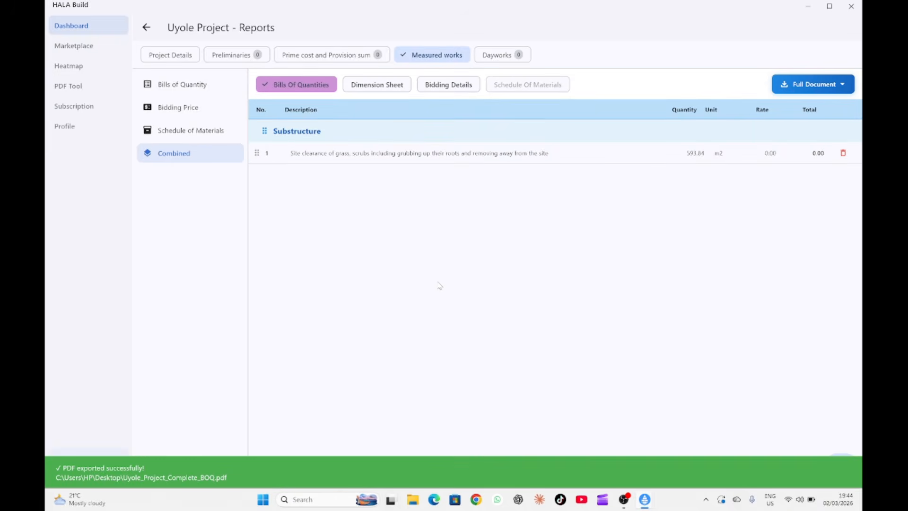
Open Uyole_Project_Complete_BOQ.pdf from the desktop and go to the Substructure quantities table under Bill 3: Measured Works.
click(807, 6)
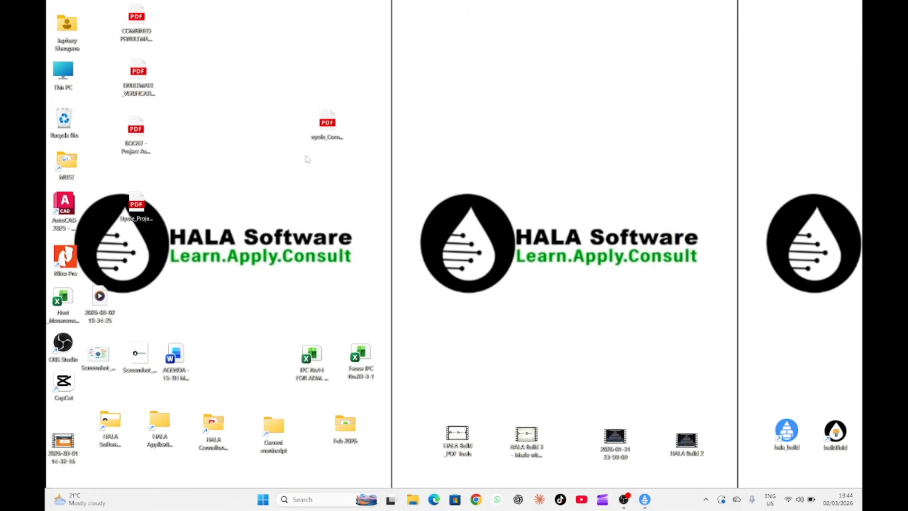
double_click(137, 208)
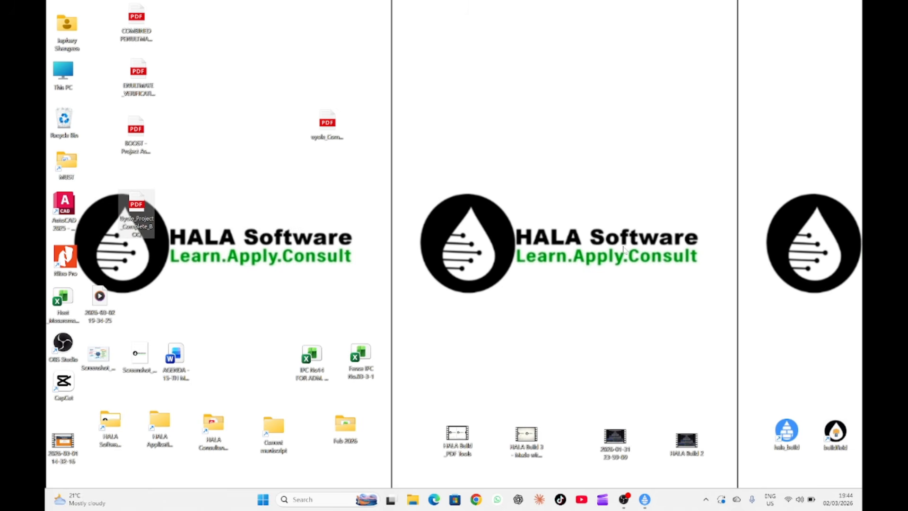
scroll(441, 198, down, 10)
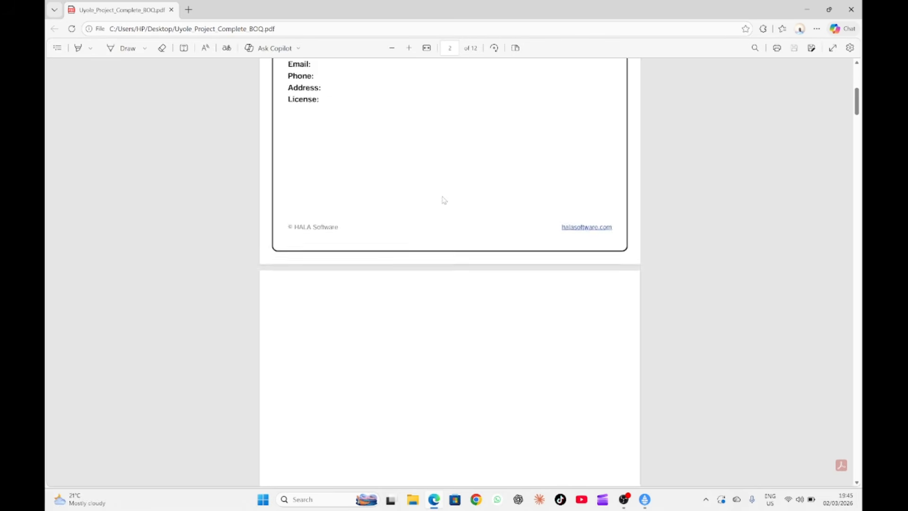
scroll(446, 223, down, 10)
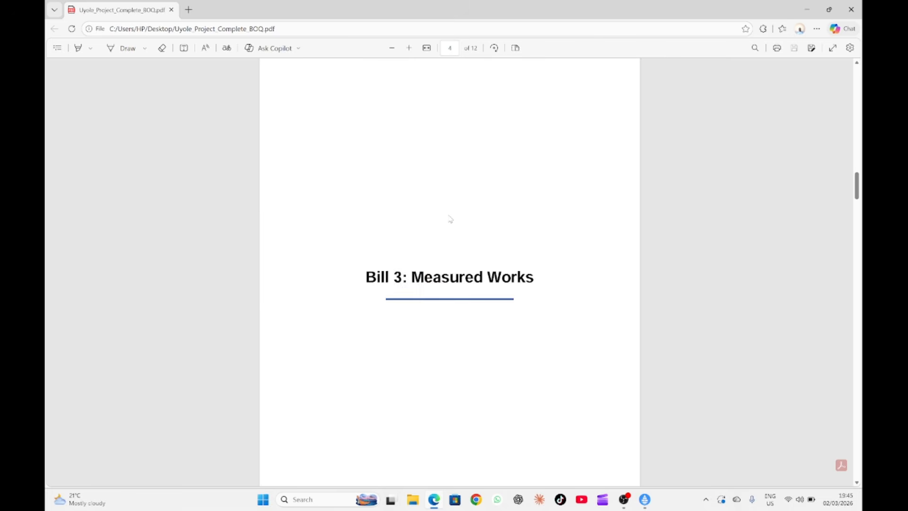
scroll(451, 219, down, 10)
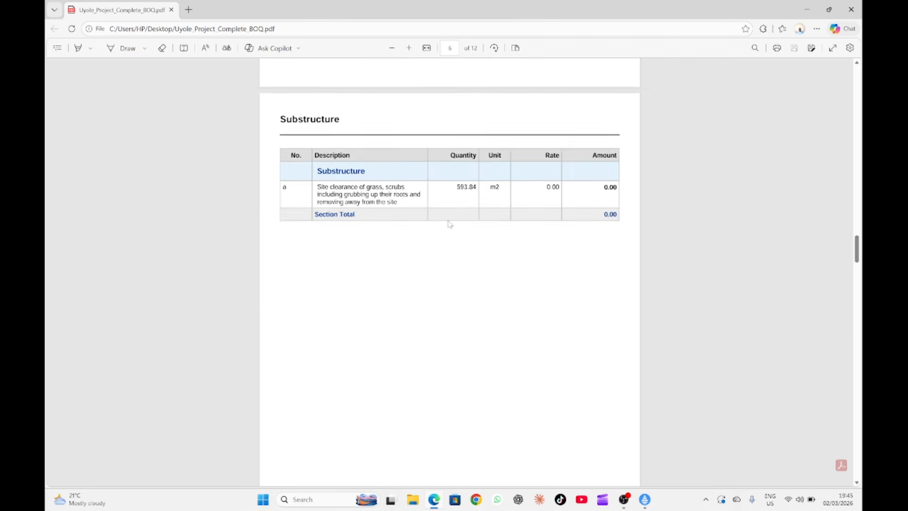
Examine the Bill 3: Bidding Price section and its Substructure rates table in the exported PDF.
scroll(399, 217, down, 12)
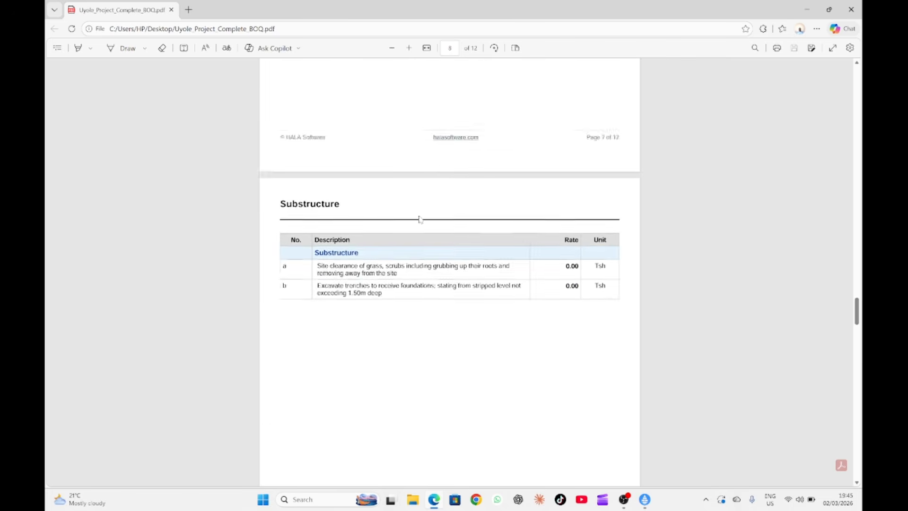
scroll(423, 240, up, 5)
scroll(423, 240, down, 7)
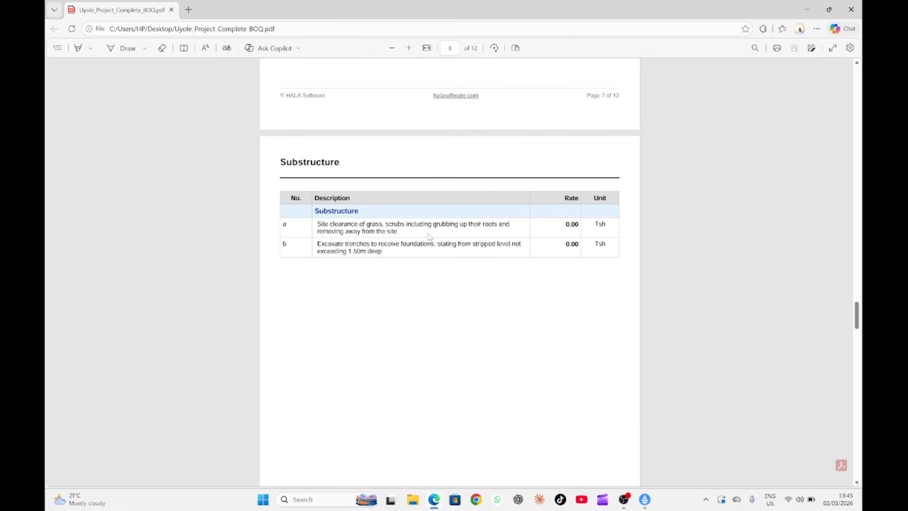
scroll(429, 236, down, 2)
scroll(427, 229, up, 9)
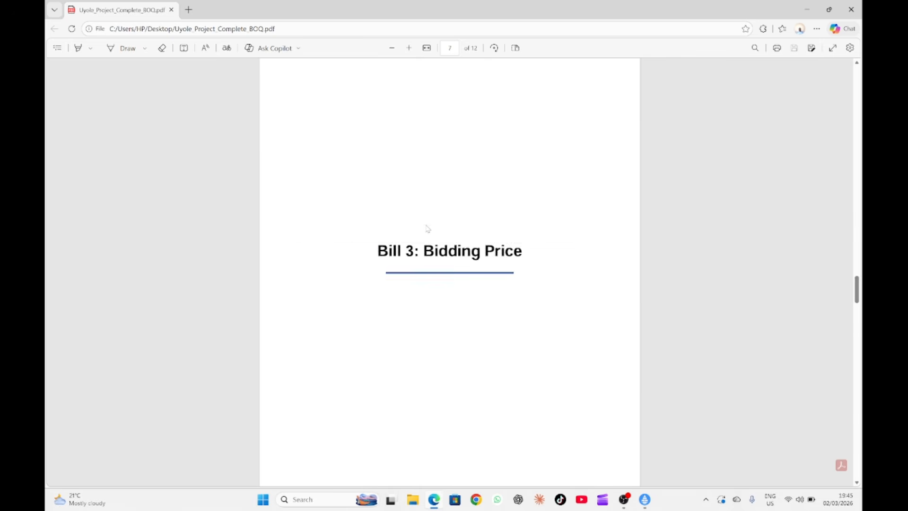
scroll(428, 228, down, 7)
scroll(428, 227, up, 6)
scroll(429, 236, down, 2)
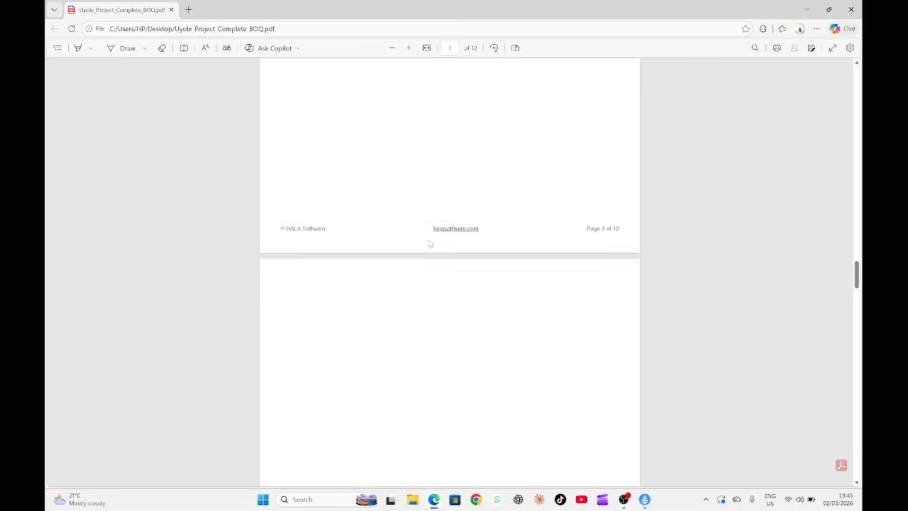
scroll(431, 240, up, 3)
scroll(434, 236, down, 9)
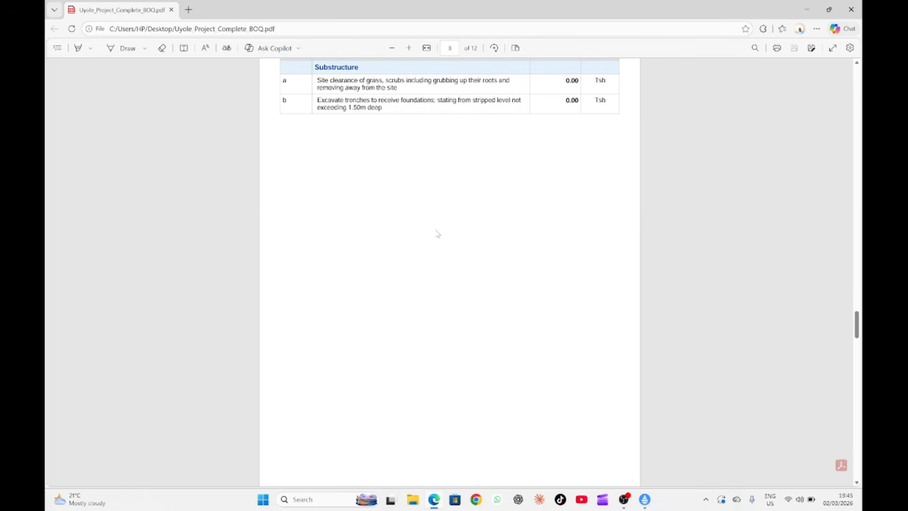
scroll(437, 234, up, 3)
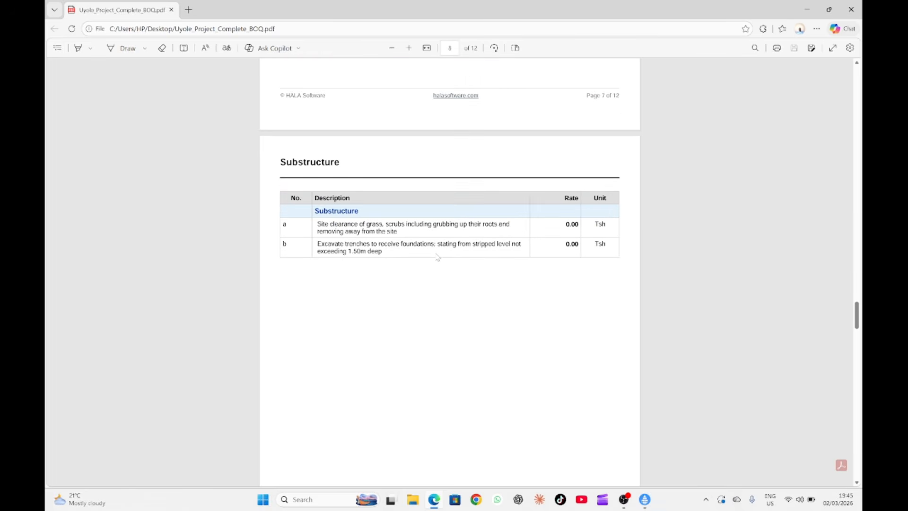
scroll(427, 231, down, 1)
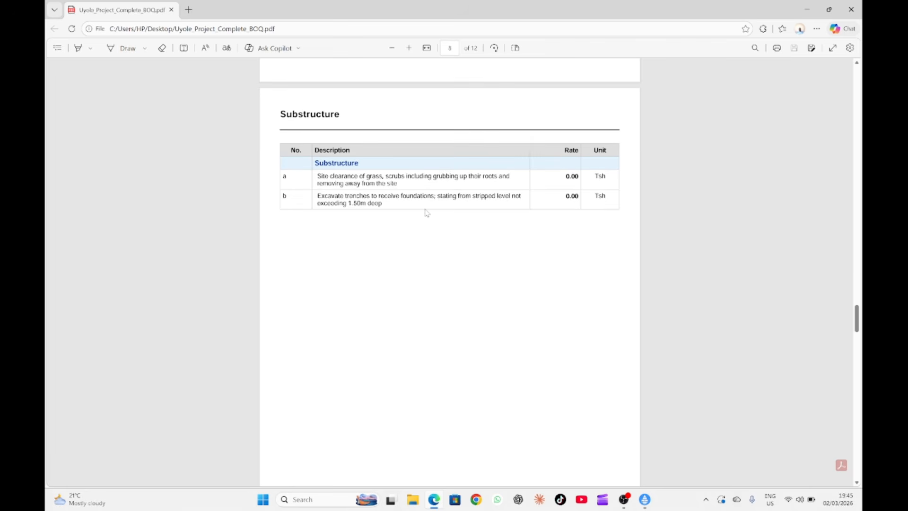
Review the Carried Summary page against the Substructure quantities table in the exported PDF.
scroll(427, 212, up, 15)
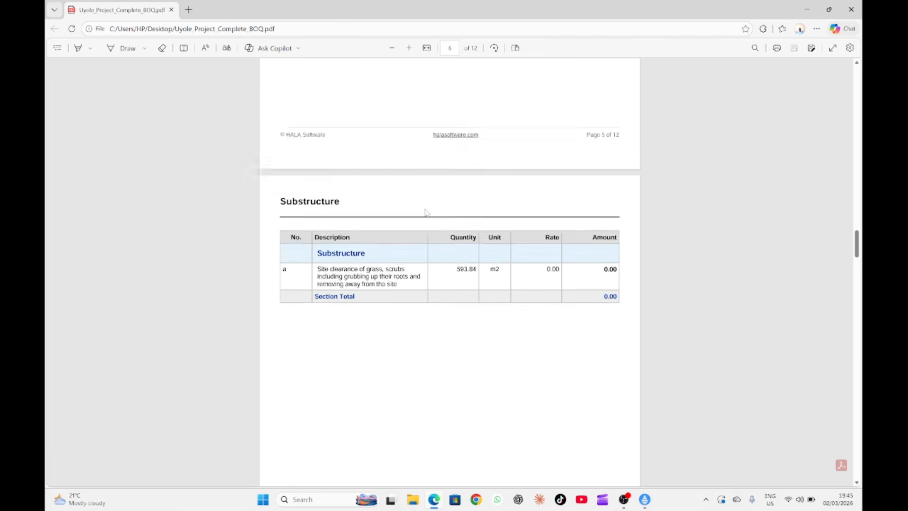
scroll(427, 213, up, 1)
scroll(438, 260, up, 20)
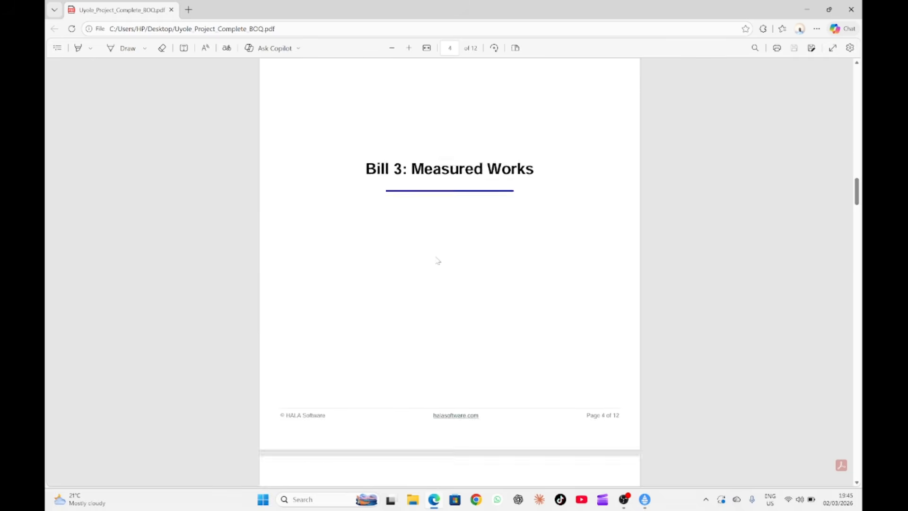
scroll(437, 260, up, 6)
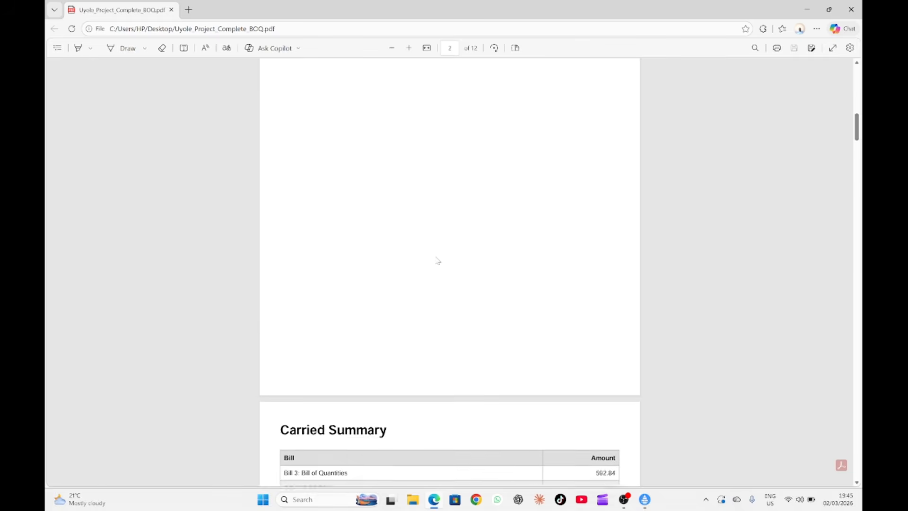
scroll(435, 260, down, 4)
scroll(436, 260, down, 10)
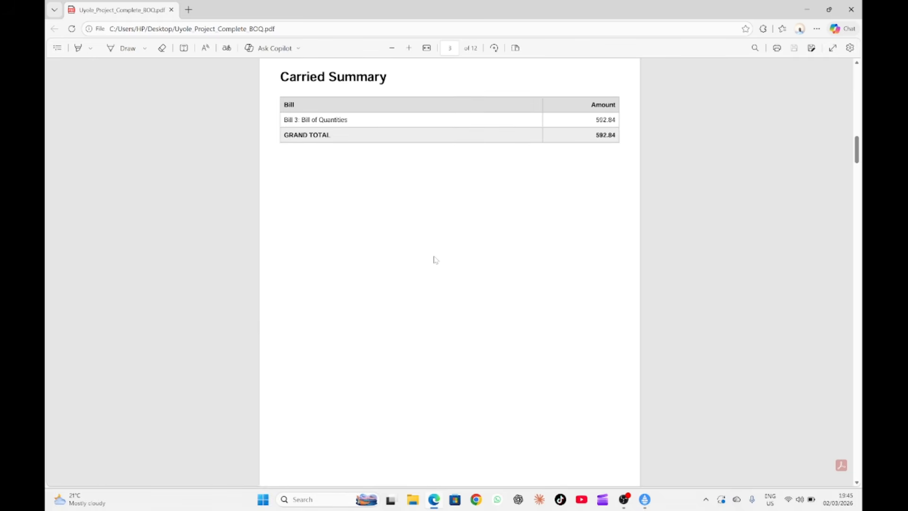
scroll(429, 279, down, 15)
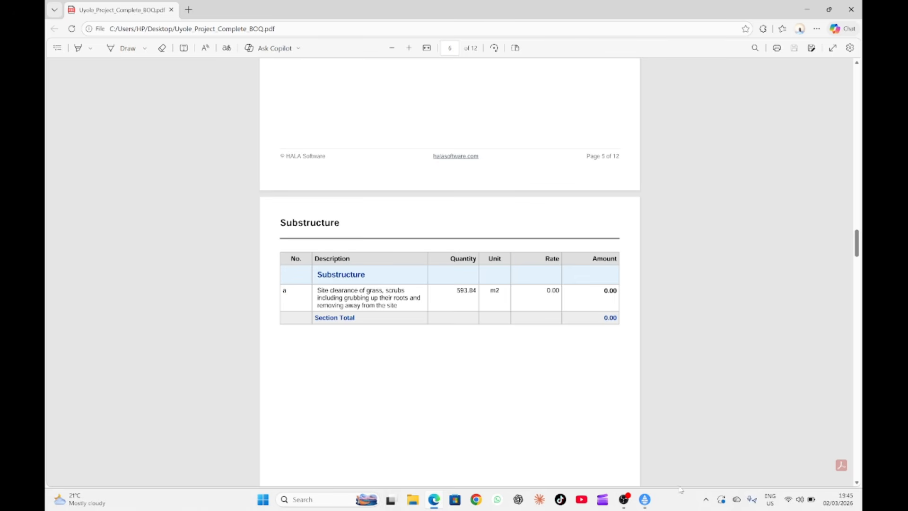
mouse_move(625, 502)
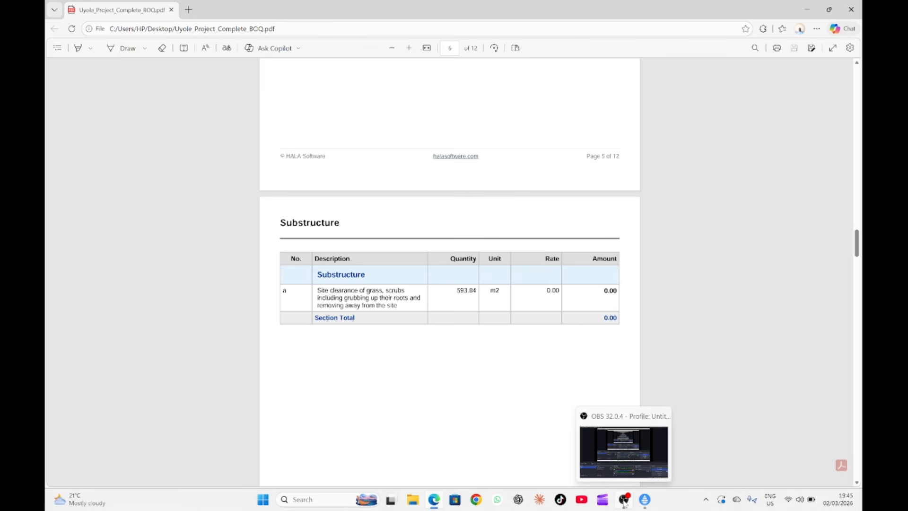
click(624, 501)
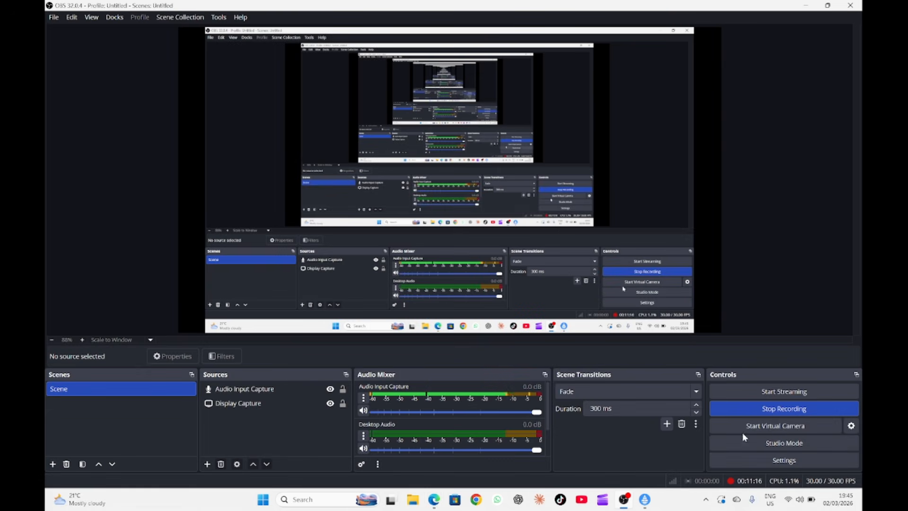